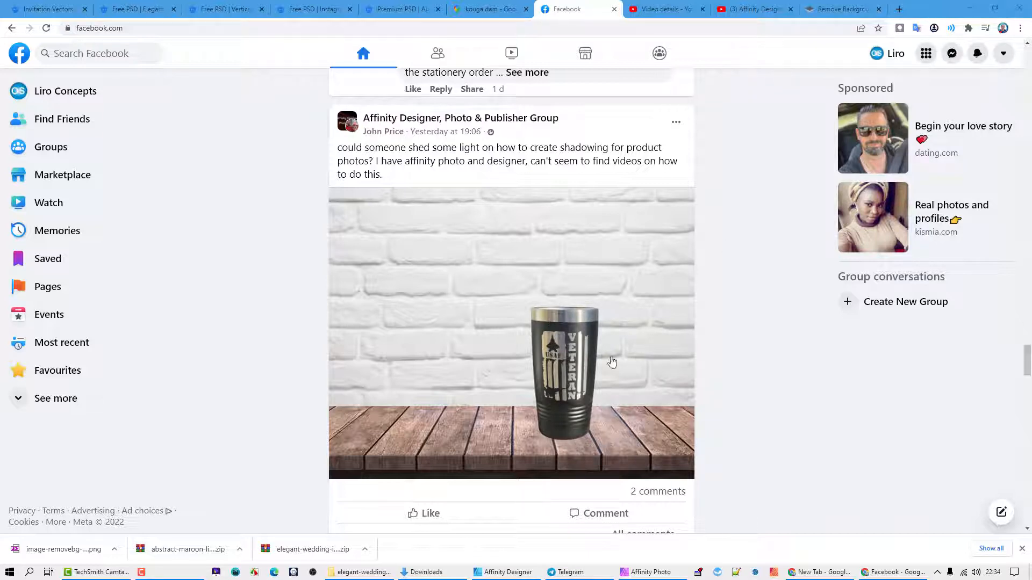
- Switch to Affinity Designer and bring up the document with the separate tumbler cutout on the brick wall and wooden table
{"action": "left_click", "coordinate": [506, 572]}
{"action": "left_click_drag", "start_coordinate": [484, 332], "coordinate": [535, 343]}
{"action": "scroll", "coordinate": [540, 360], "scroll_direction": "up", "scroll_amount": 3}
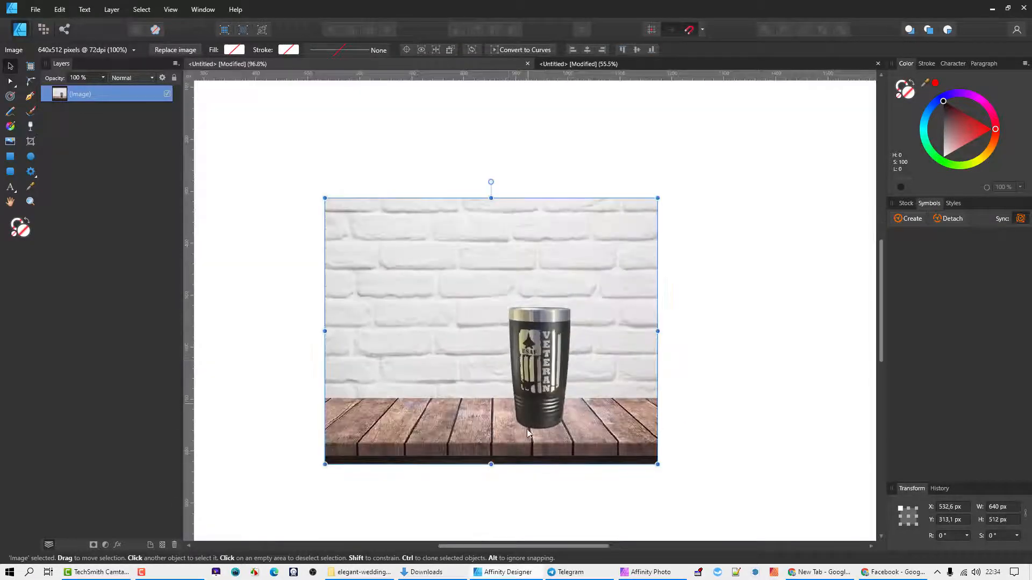
{"action": "left_click", "coordinate": [579, 64]}
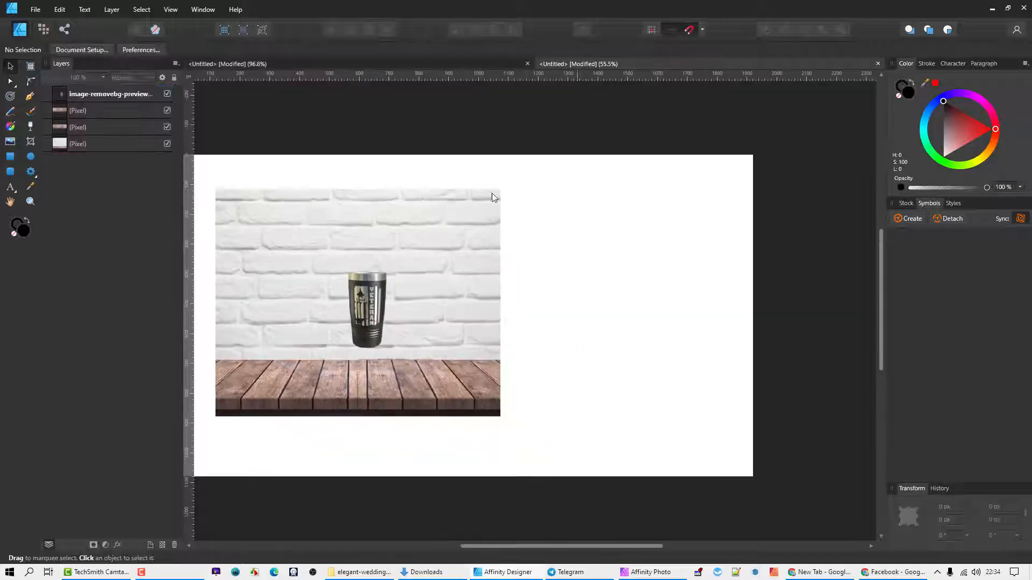
- Move the tumbler cutout down onto the wooden table, to about X 139 px, Y 284 px
{"action": "left_click", "coordinate": [368, 308]}
{"action": "mouse_move", "coordinate": [367, 304]}
{"action": "left_mouse_down"}
{"action": "mouse_move", "coordinate": [459, 318]}
{"action": "mouse_move", "coordinate": [382, 318]}
{"action": "left_mouse_up"}
{"action": "scroll", "coordinate": [569, 291], "scroll_direction": "up", "scroll_amount": 1}
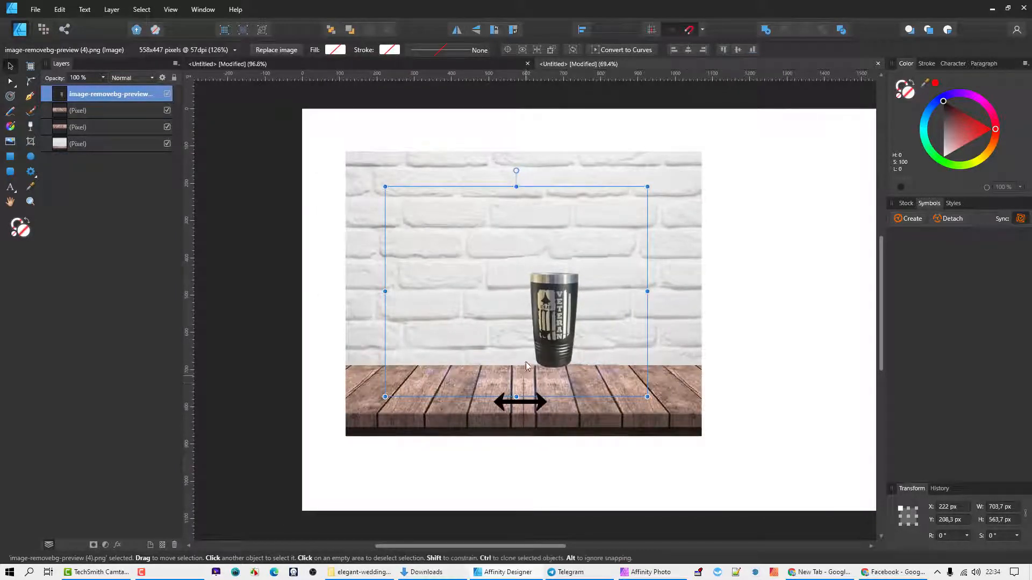
{"action": "left_click_drag", "start_coordinate": [533, 364], "coordinate": [523, 333]}
{"action": "scroll", "coordinate": [533, 334], "scroll_direction": "up", "scroll_amount": 1}
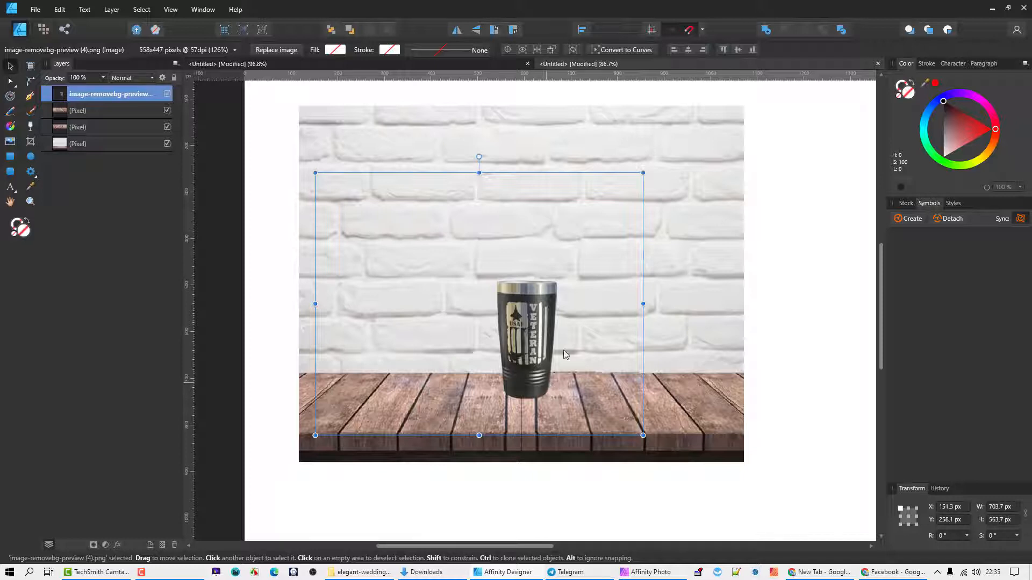
{"action": "scroll", "coordinate": [543, 371], "scroll_direction": "up", "scroll_amount": 1}
{"action": "mouse_move", "coordinate": [521, 385]}
{"action": "left_mouse_down"}
{"action": "mouse_move", "coordinate": [520, 323]}
{"action": "mouse_move", "coordinate": [522, 369]}
{"action": "left_mouse_up"}
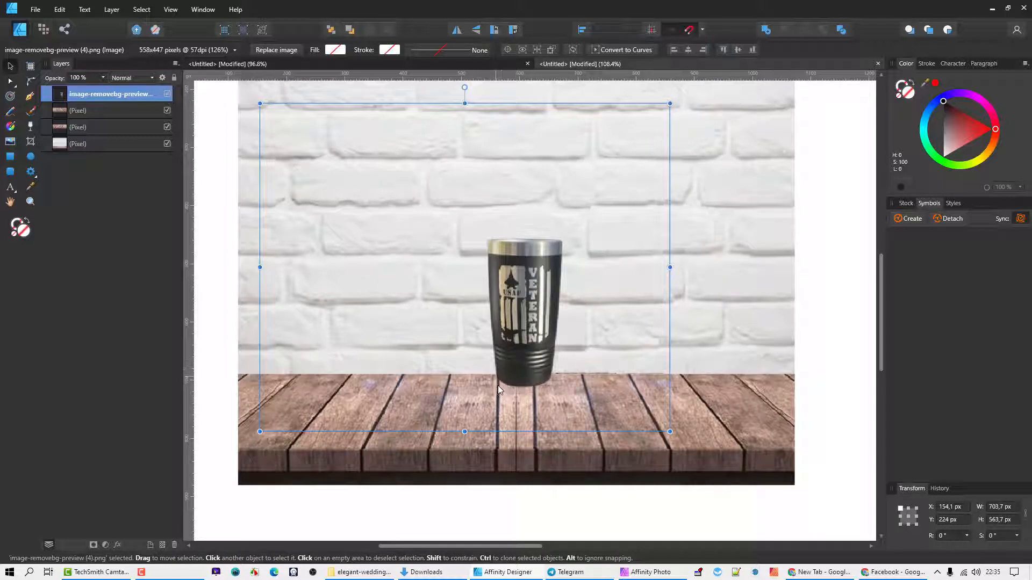
{"action": "left_click_drag", "start_coordinate": [536, 358], "coordinate": [541, 393]}
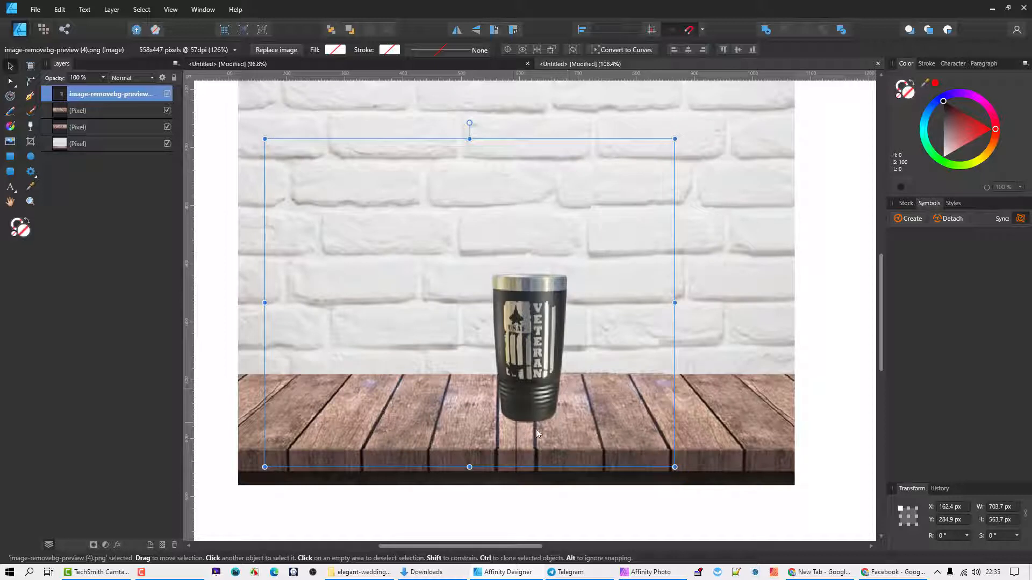
{"action": "left_click_drag", "start_coordinate": [529, 400], "coordinate": [509, 373]}
{"action": "scroll", "coordinate": [493, 325], "scroll_direction": "down", "scroll_amount": 2}
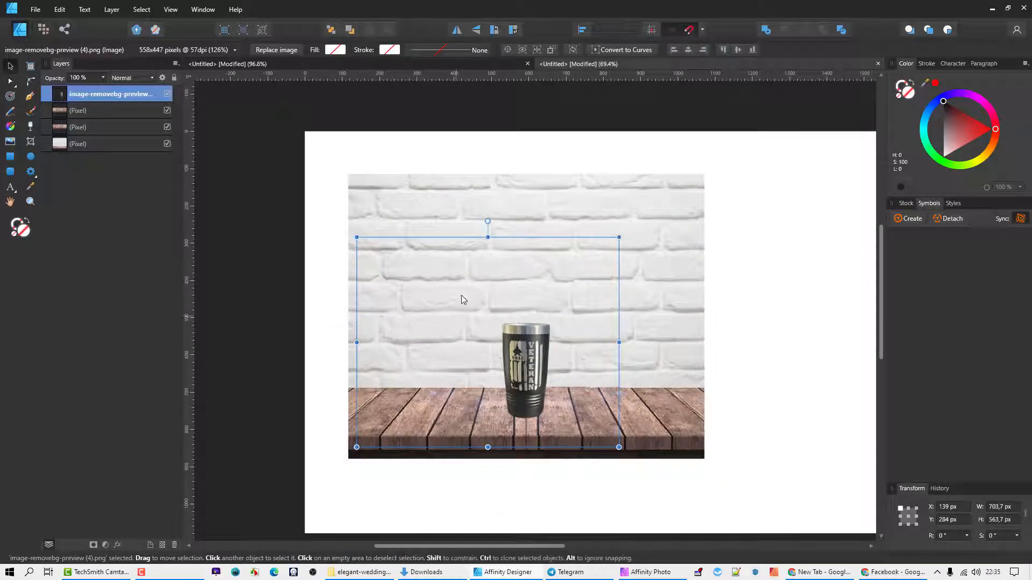
{"action": "scroll", "coordinate": [519, 377], "scroll_direction": "up", "scroll_amount": 2}
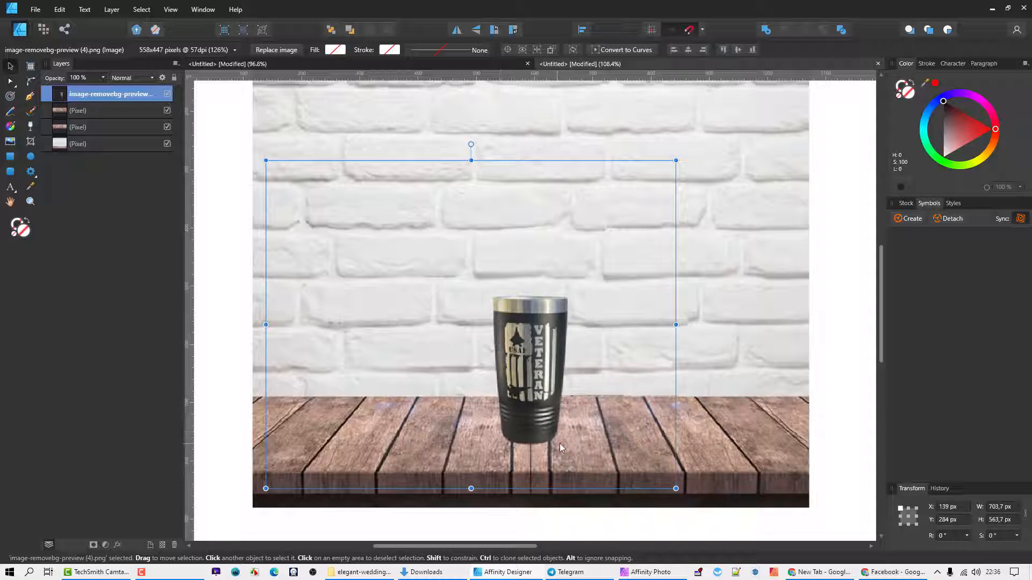
- Draw a black ellipse about 101.5 by 41.5 px at the tumbler's base and send it one layer behind the tumbler
{"action": "left_click", "coordinate": [31, 156]}
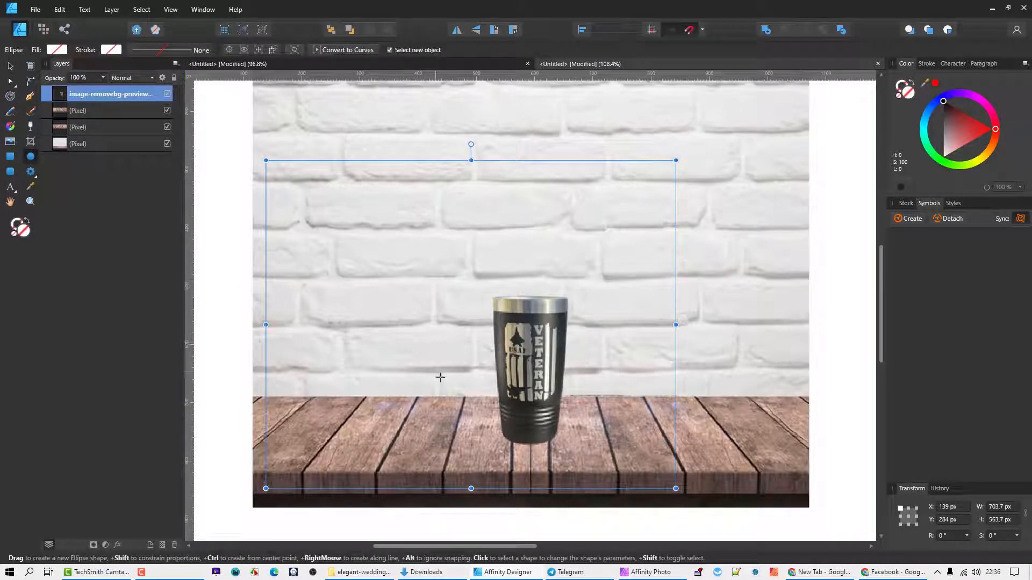
{"action": "left_click_drag", "start_coordinate": [440, 378], "coordinate": [530, 436]}
{"action": "left_click", "coordinate": [10, 65]}
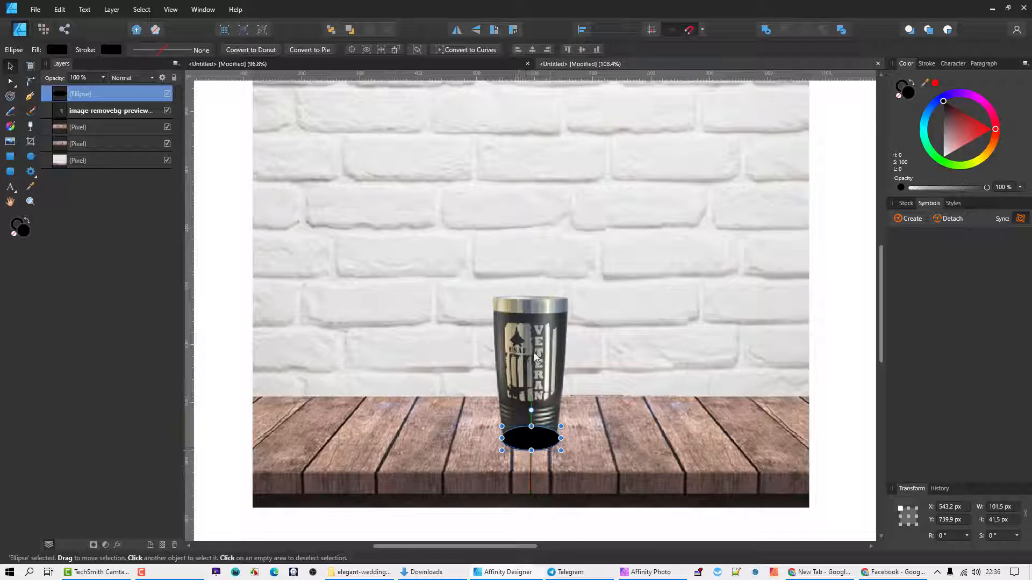
{"action": "left_click", "coordinate": [350, 29]}
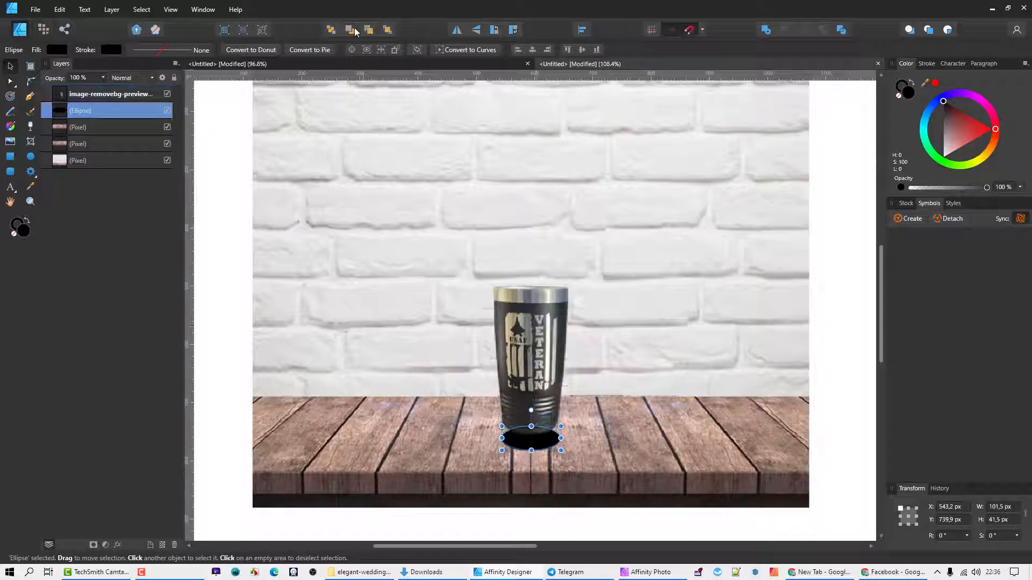
- Position the tumbler over the black ellipse at about X 142.6 px, Y 285.9 px and lock its layer
{"action": "left_click_drag", "start_coordinate": [531, 319], "coordinate": [533, 344]}
{"action": "scroll", "coordinate": [513, 475], "scroll_direction": "up", "scroll_amount": 2}
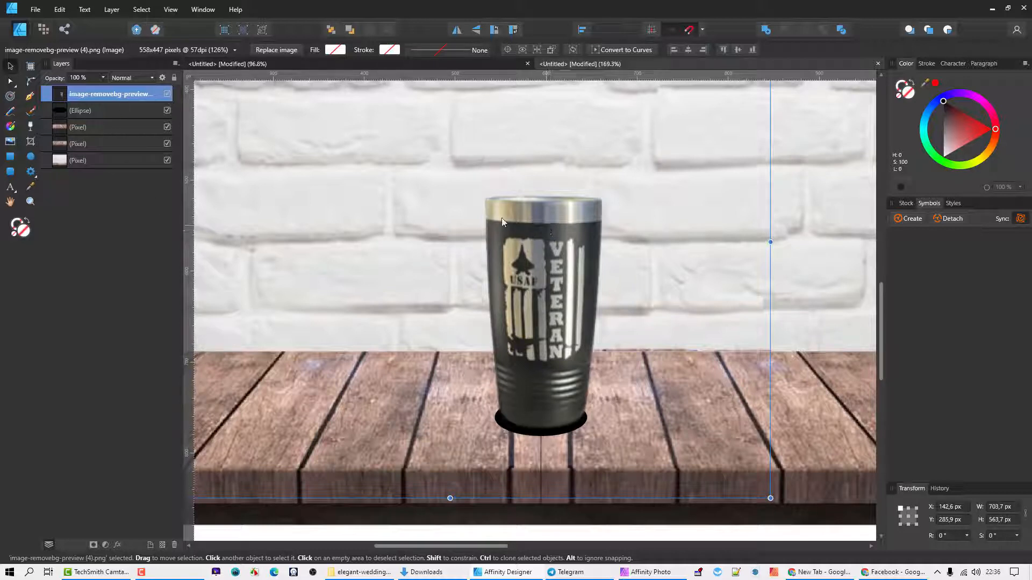
{"action": "left_click", "coordinate": [175, 79]}
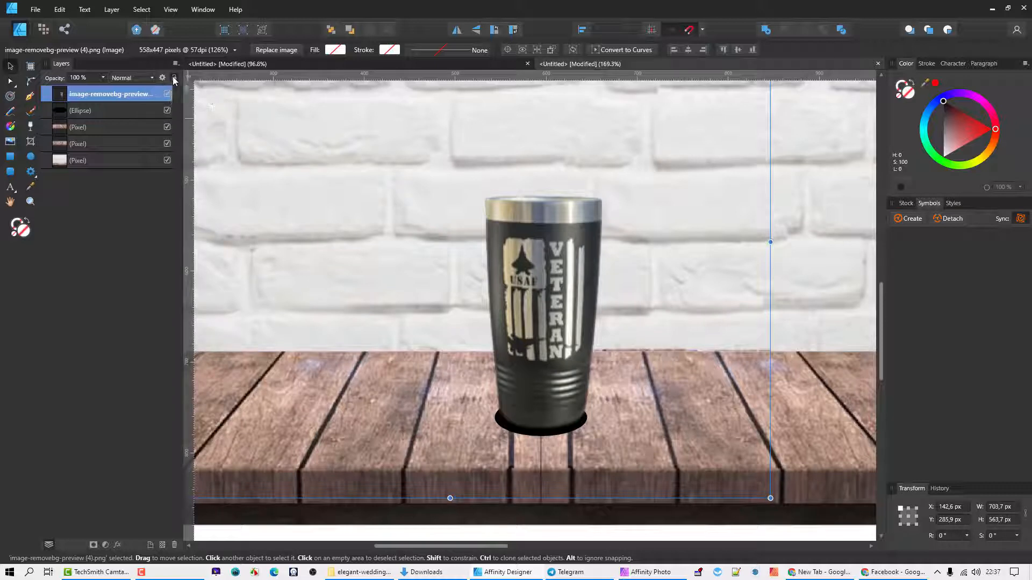
- Reduce the black ellipse's height to about 32 px by pulling in its lower edge
{"action": "left_click", "coordinate": [548, 433]}
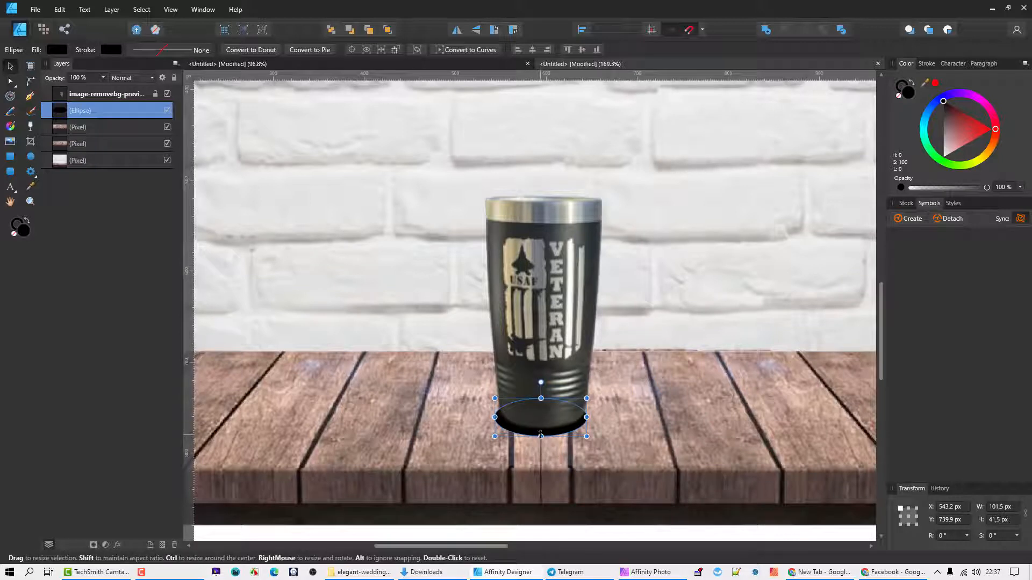
{"action": "left_click_drag", "start_coordinate": [540, 430], "coordinate": [543, 428]}
{"action": "left_click", "coordinate": [542, 450]}
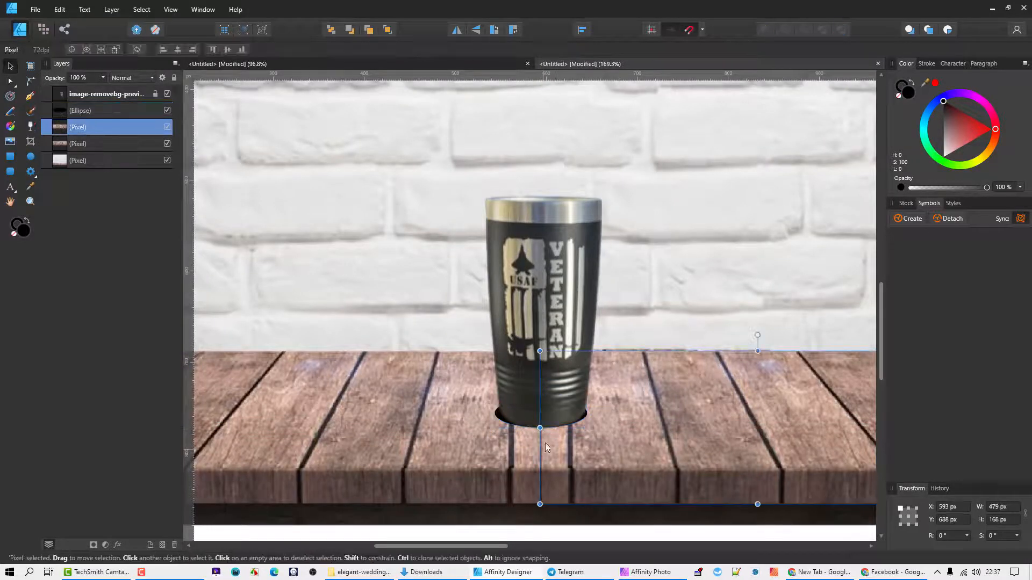
- Nudge the black ellipse down to Y 741.9 px so it shows slightly below the tumbler's base
{"action": "left_click", "coordinate": [500, 412]}
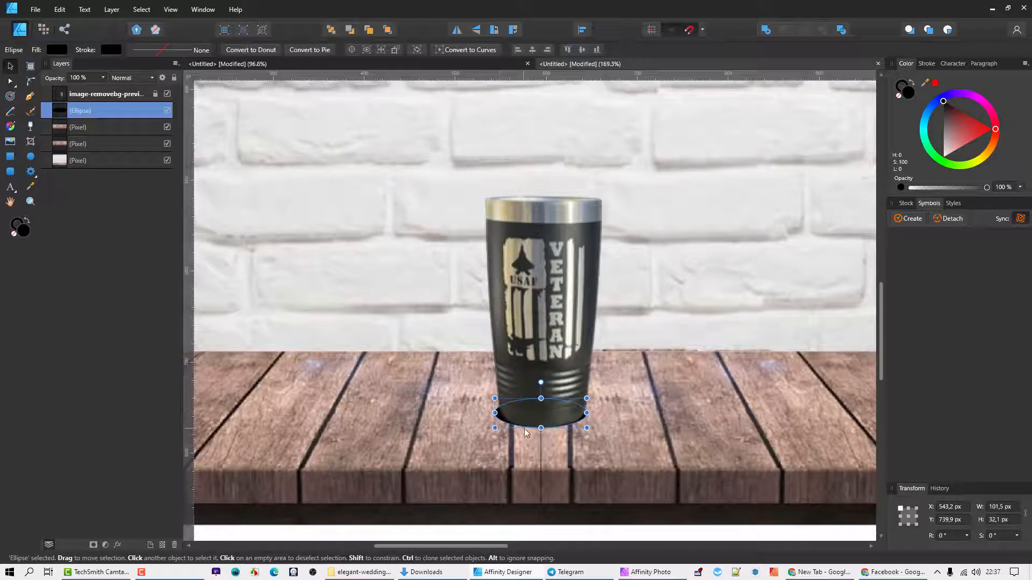
{"action": "key", "text": "Down"}
{"action": "key", "text": "Down"}
{"action": "key", "text": "Down"}
{"action": "key", "text": "Up"}
{"action": "key", "text": "Up"}
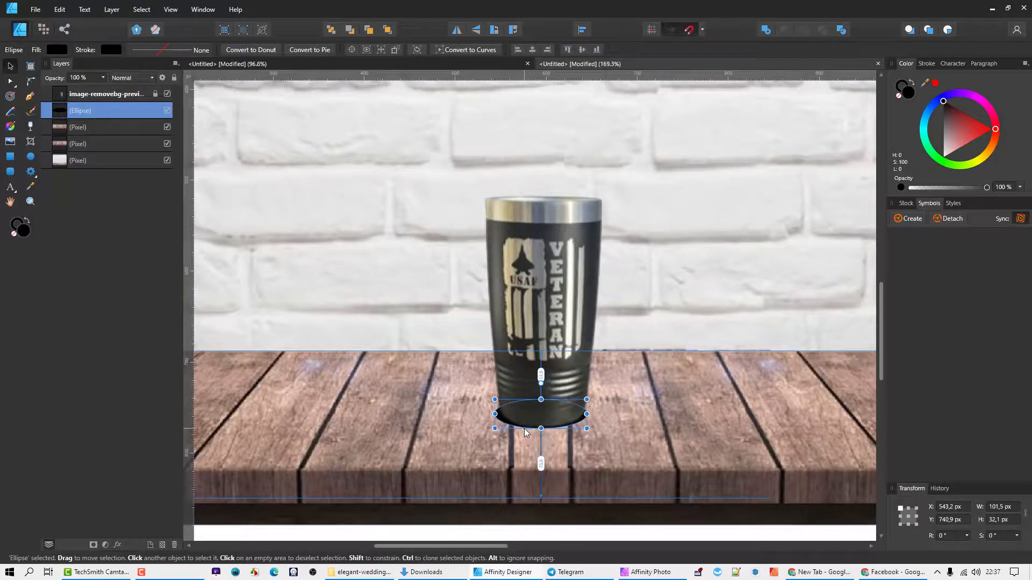
{"action": "key", "text": "Down"}
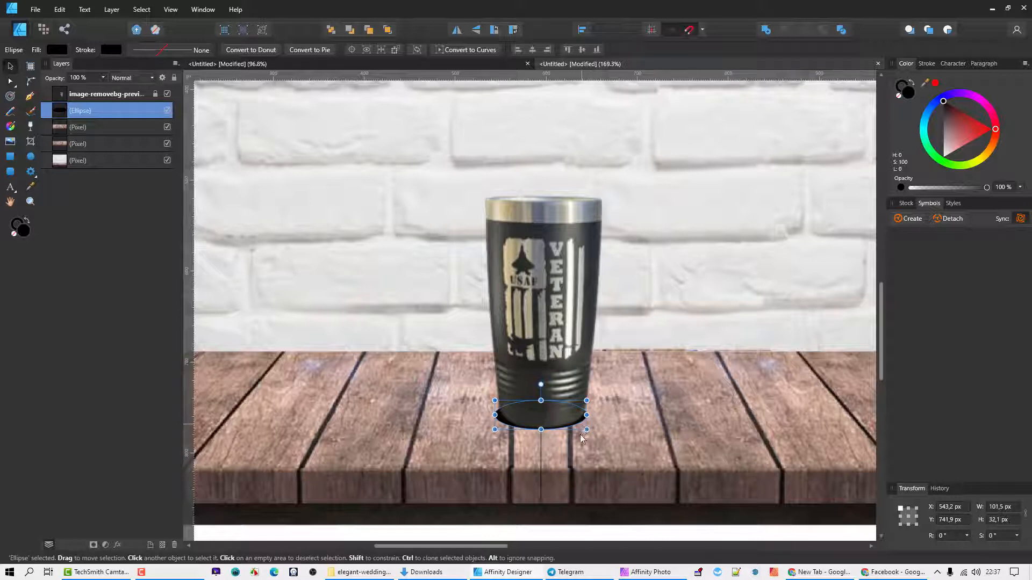
- Narrow the black ellipse to about 93 px wide and nudge it right to X 550.4 px under the tumbler
{"action": "mouse_move", "coordinate": [585, 414]}
{"action": "left_mouse_down"}
{"action": "mouse_move", "coordinate": [637, 414]}
{"action": "mouse_move", "coordinate": [564, 415]}
{"action": "mouse_move", "coordinate": [618, 415]}
{"action": "mouse_move", "coordinate": [582, 414]}
{"action": "left_mouse_up"}
{"action": "key", "text": "Right"}
{"action": "key", "text": "Right"}
{"action": "key", "text": "Right"}
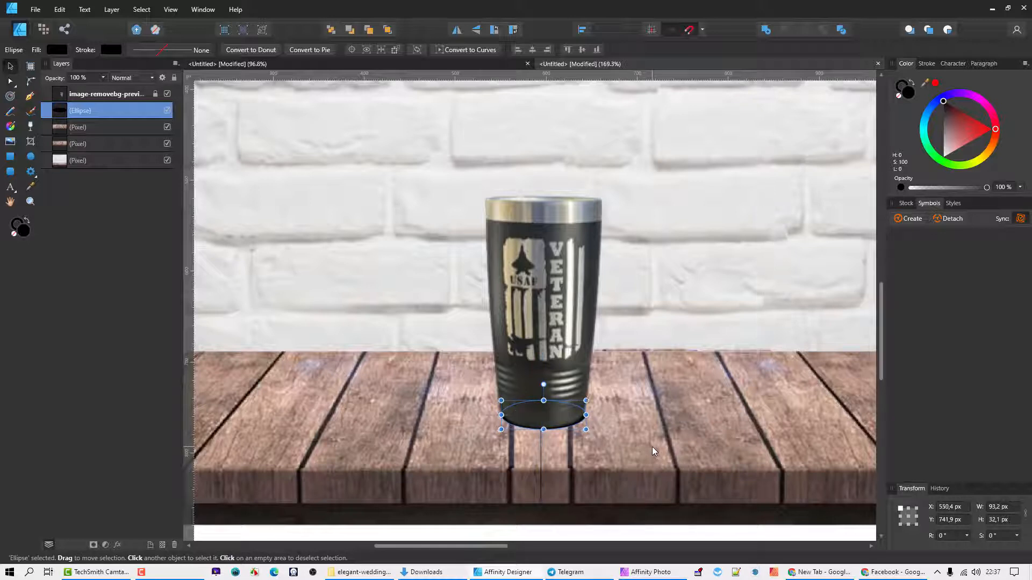
{"action": "left_click", "coordinate": [714, 414]}
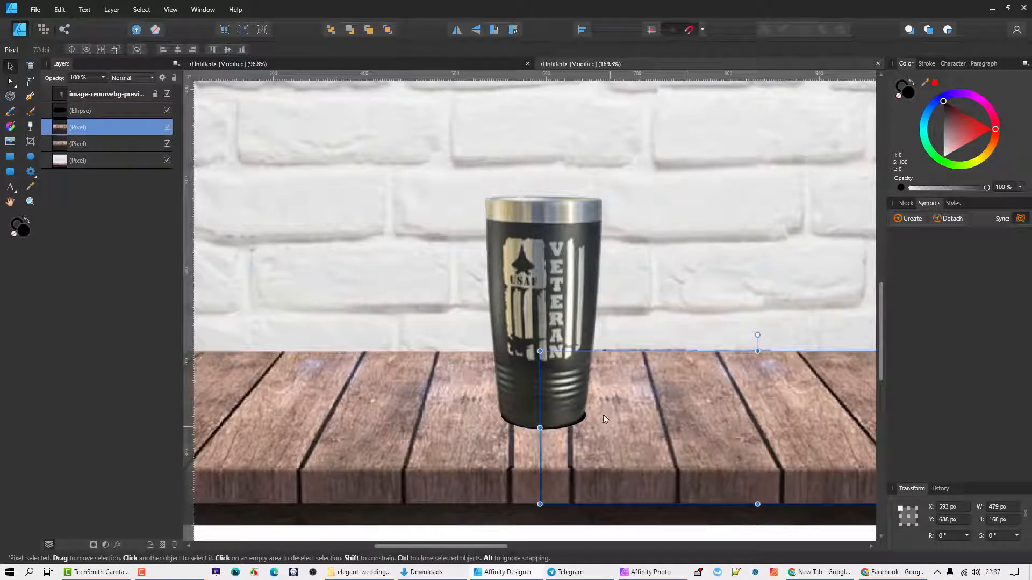
- Apply a Gaussian Blur layer effect with a 2.4 px radius to the black ellipse
{"action": "left_click", "coordinate": [580, 424]}
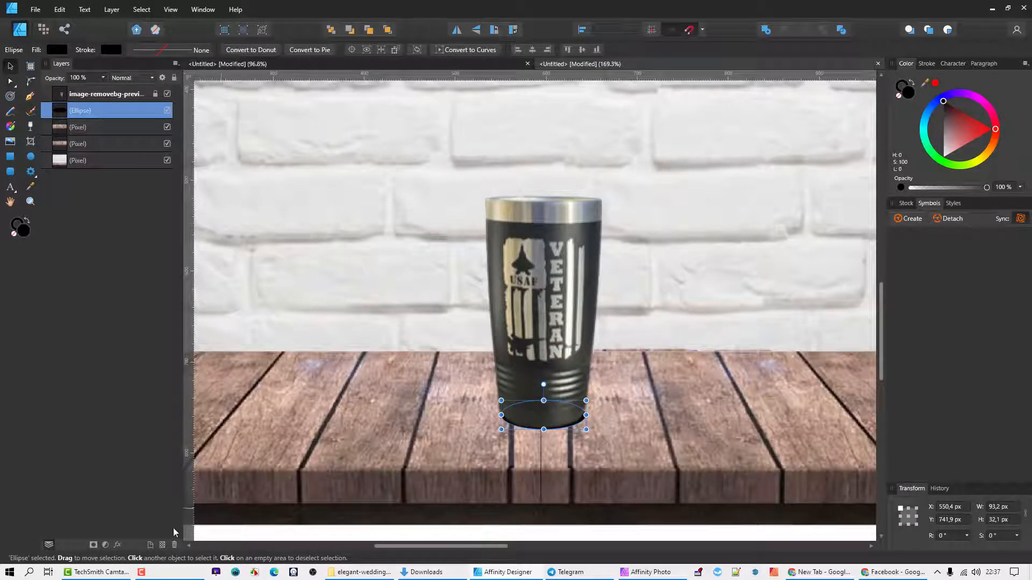
{"action": "left_click", "coordinate": [119, 546]}
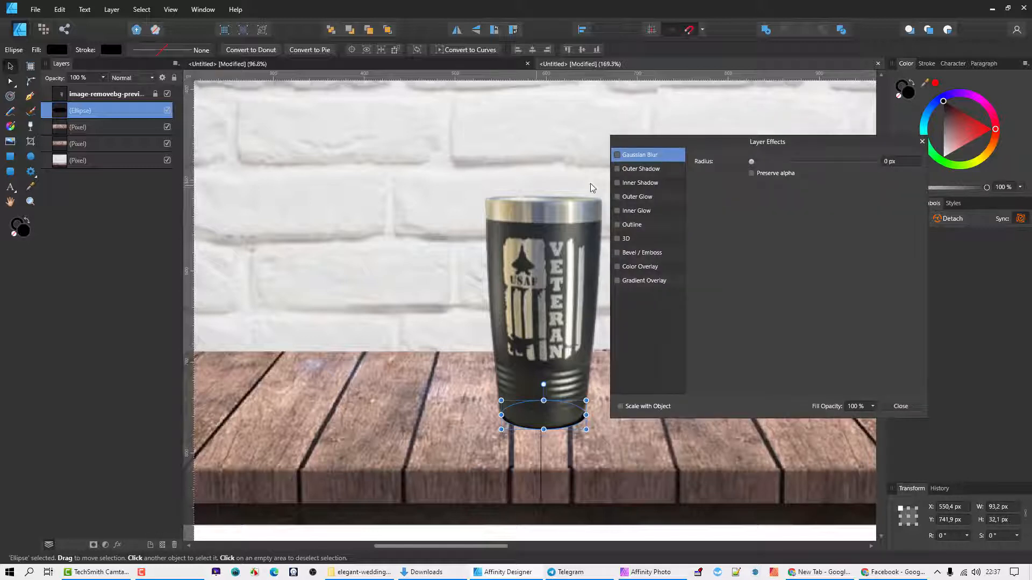
{"action": "left_click", "coordinate": [618, 155]}
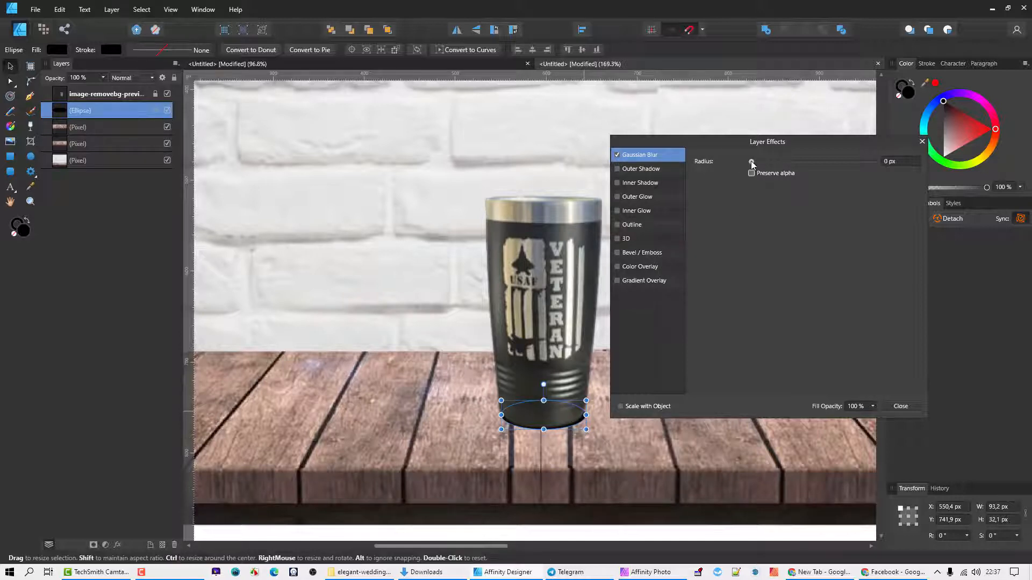
{"action": "left_click_drag", "start_coordinate": [752, 162], "coordinate": [783, 192]}
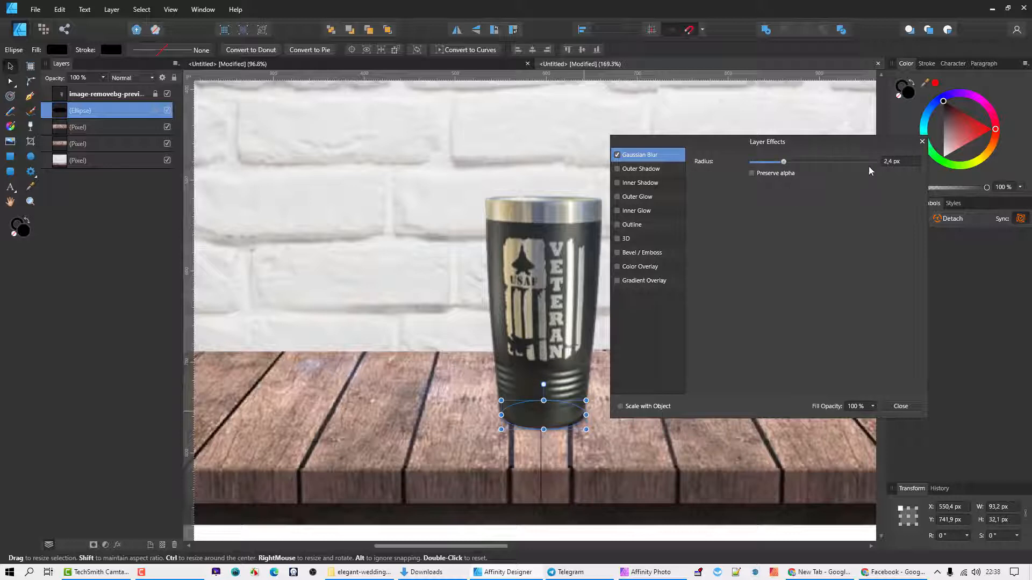
{"action": "left_click", "coordinate": [921, 143]}
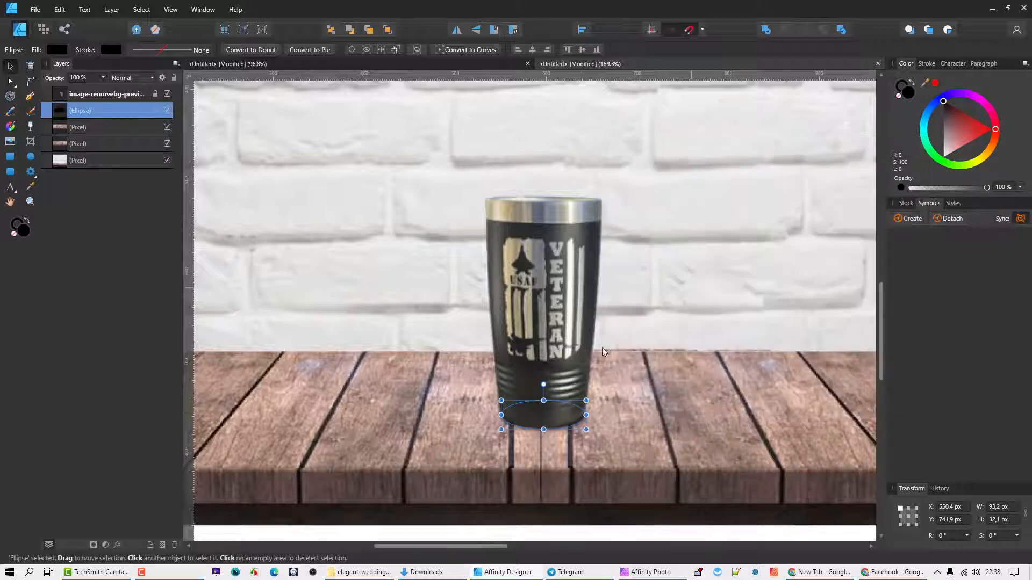
- Try adjusting the blurred ellipse's layer opacity and return it to 100%
{"action": "left_click", "coordinate": [104, 78]}
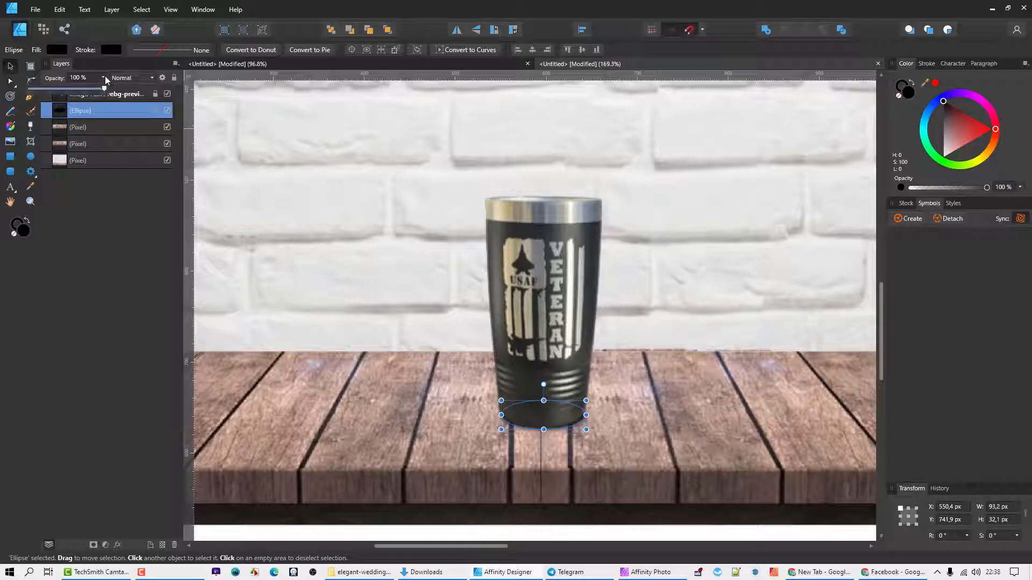
{"action": "mouse_move", "coordinate": [106, 88]}
{"action": "left_mouse_down"}
{"action": "mouse_move", "coordinate": [67, 94]}
{"action": "mouse_move", "coordinate": [105, 92]}
{"action": "left_mouse_up"}
{"action": "left_click", "coordinate": [685, 425]}
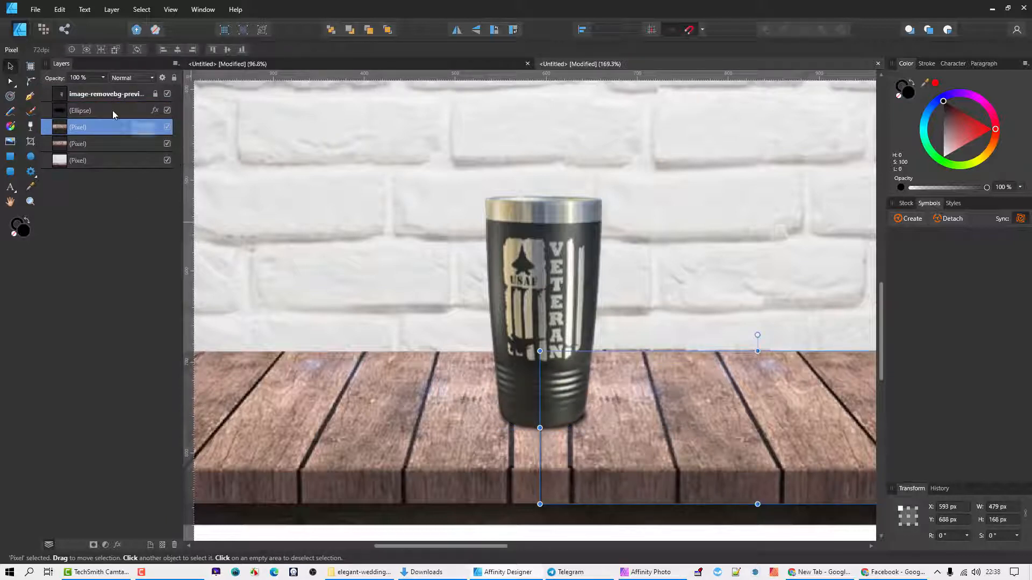
- Hide and show the shadow ellipse to compare the tumbler with and without it, then examine the base up close
{"action": "left_click", "coordinate": [165, 112]}
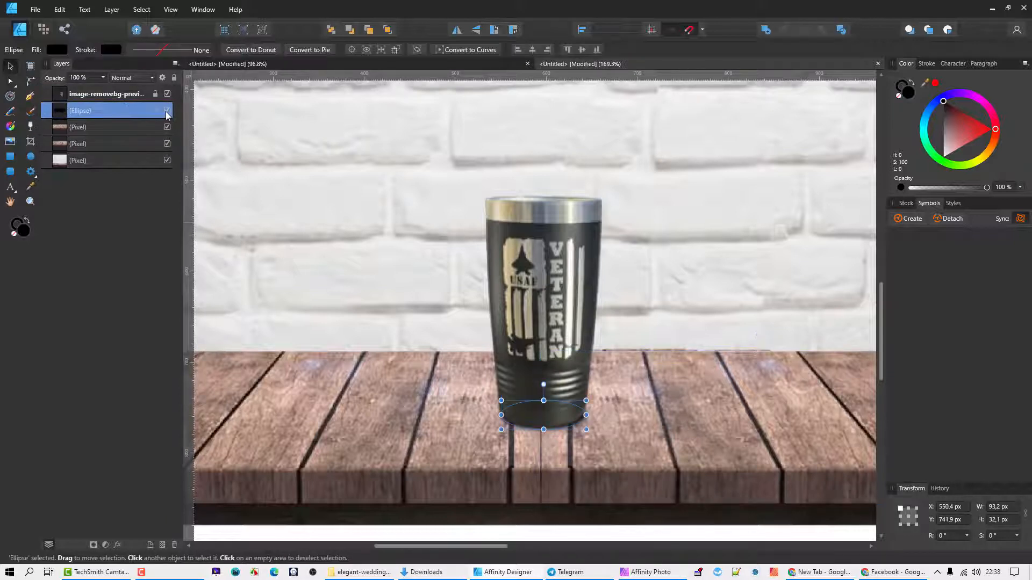
{"action": "left_click", "coordinate": [604, 415]}
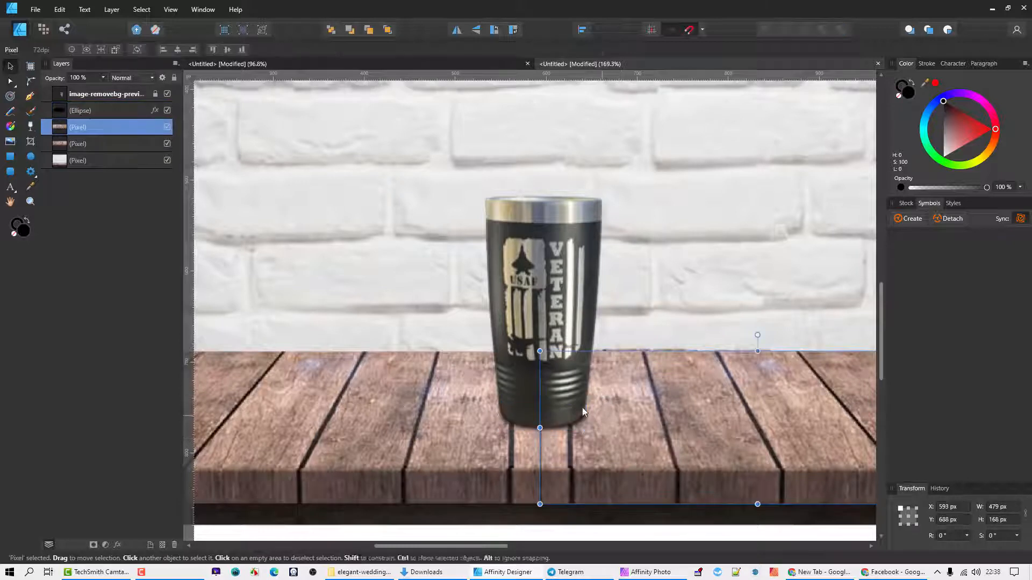
{"action": "left_click", "coordinate": [166, 128]}
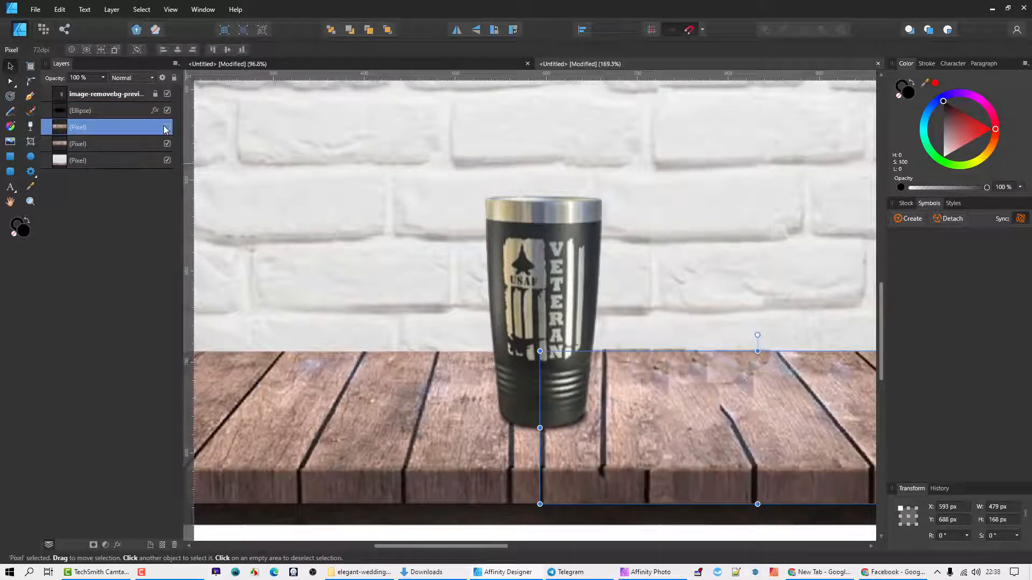
{"action": "left_click", "coordinate": [167, 128]}
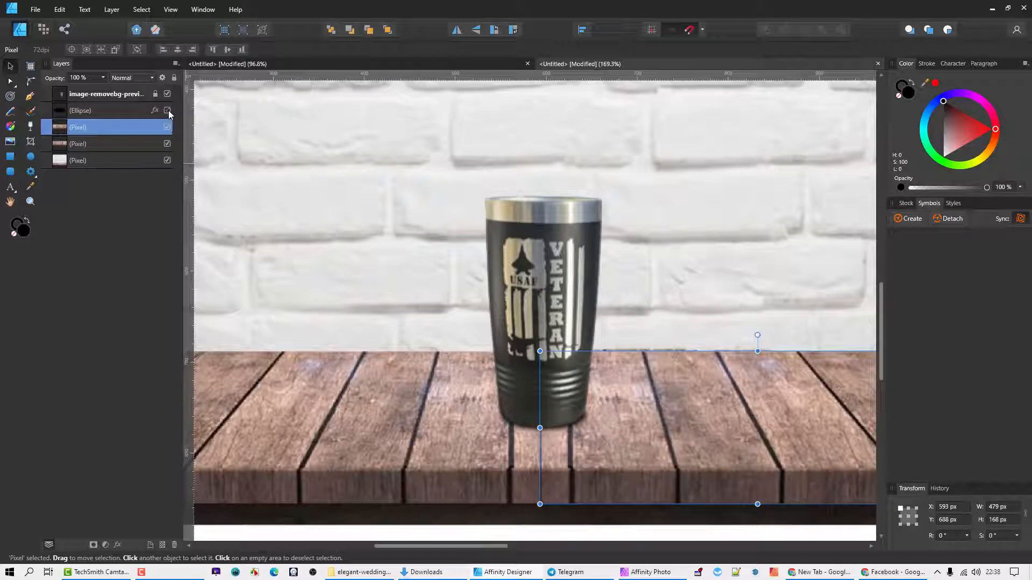
{"action": "left_click", "coordinate": [168, 111]}
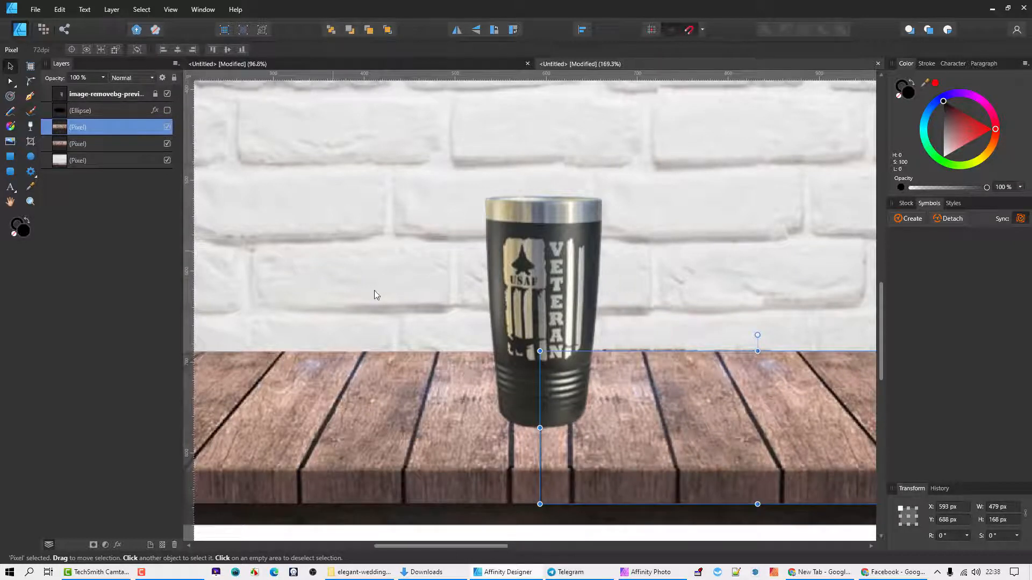
{"action": "scroll", "coordinate": [375, 291], "scroll_direction": "down", "scroll_amount": 3}
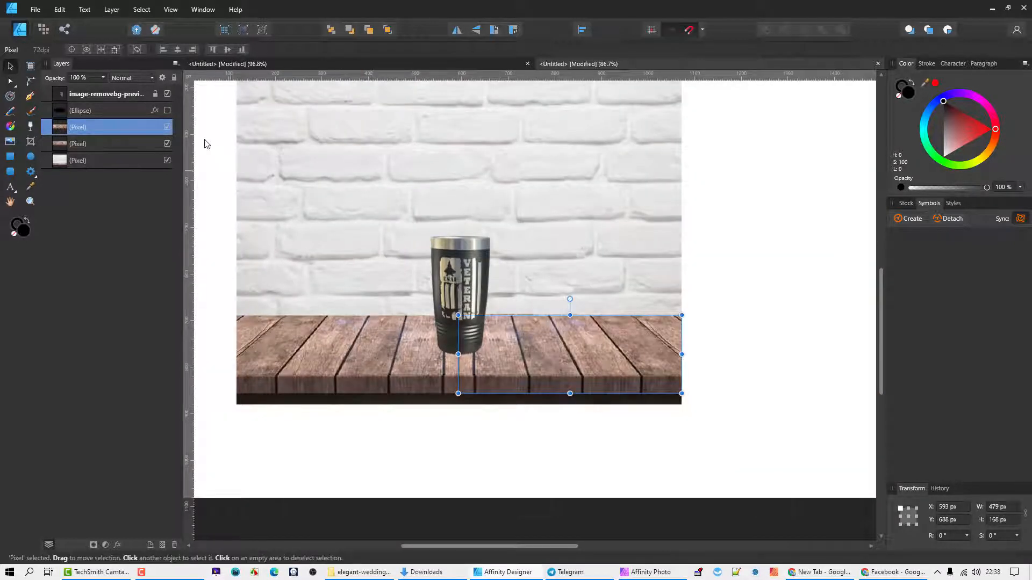
{"action": "left_click", "coordinate": [168, 110]}
{"action": "left_click", "coordinate": [454, 433]}
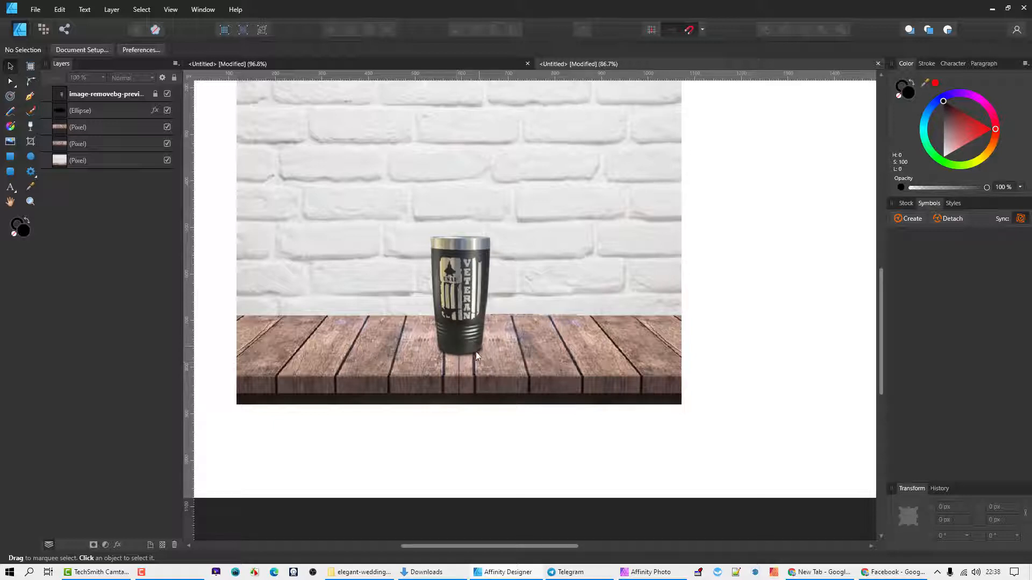
{"action": "scroll", "coordinate": [476, 356], "scroll_direction": "up", "scroll_amount": 4}
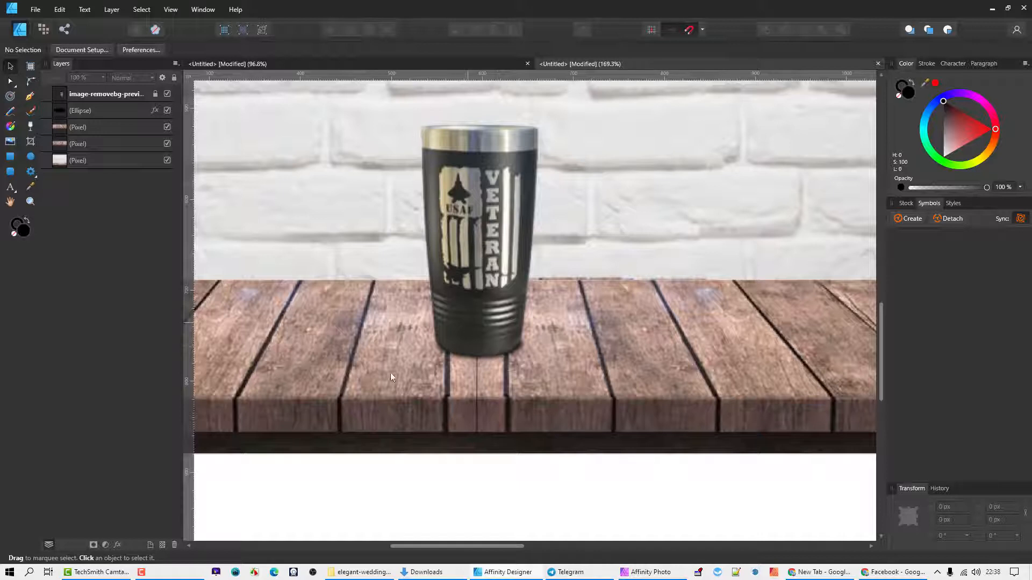
- Draw a black rectangle about 118 px wide and 306 px tall beside the tumbler and convert it to curves
{"action": "scroll", "coordinate": [501, 305], "scroll_direction": "down", "scroll_amount": 4}
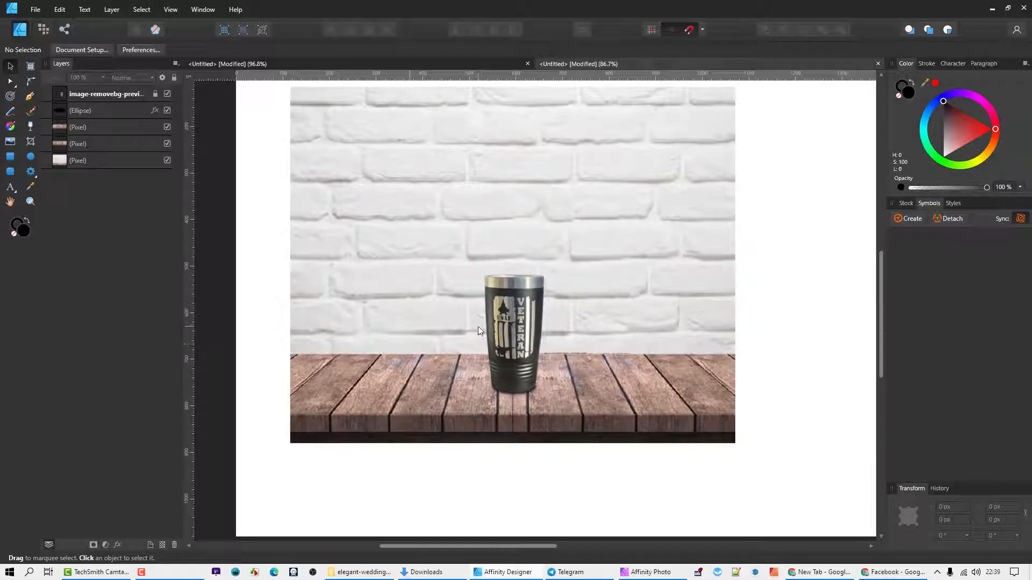
{"action": "left_click", "coordinate": [11, 156]}
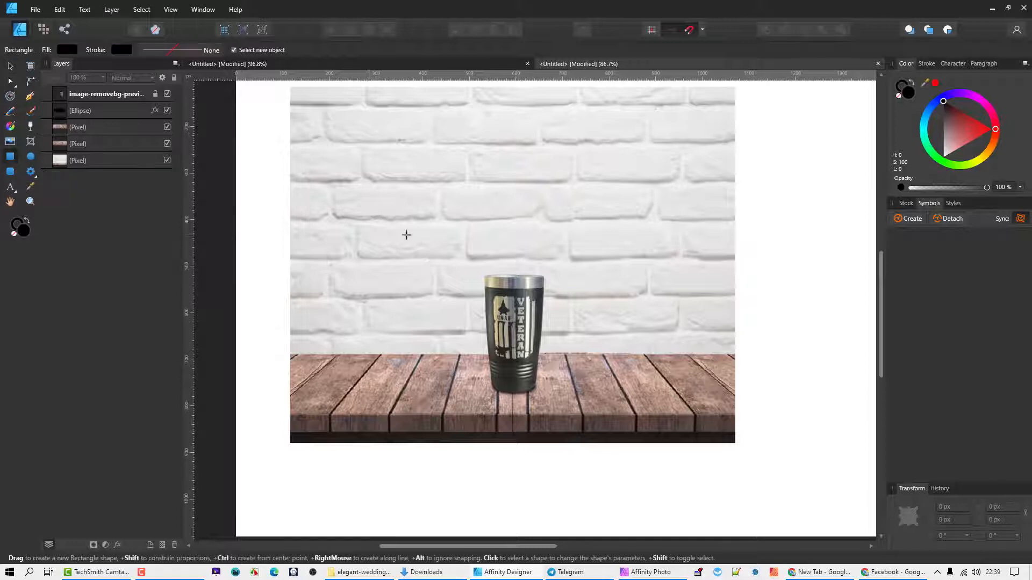
{"action": "left_click_drag", "start_coordinate": [412, 236], "coordinate": [467, 379]}
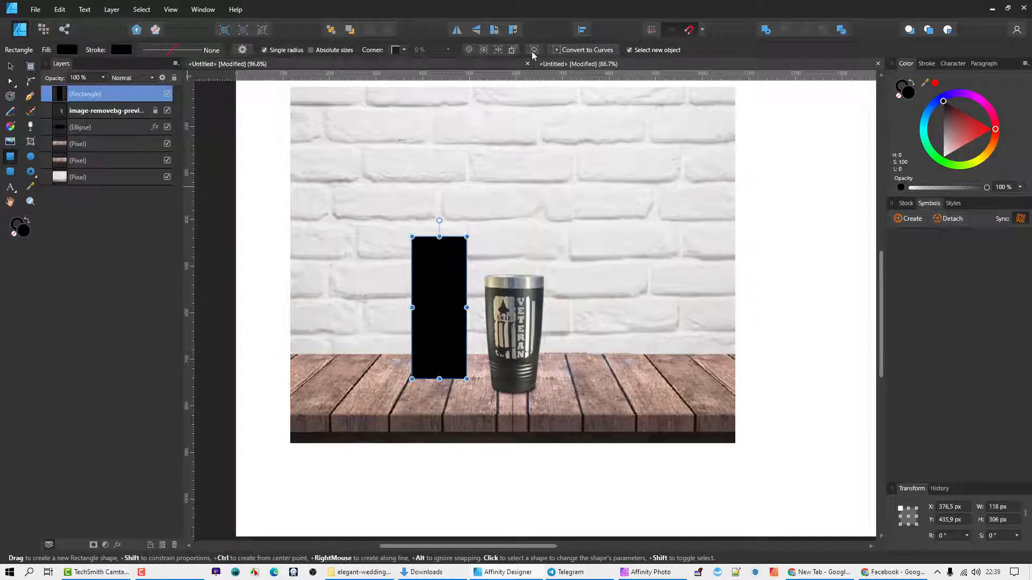
{"action": "left_click", "coordinate": [587, 51]}
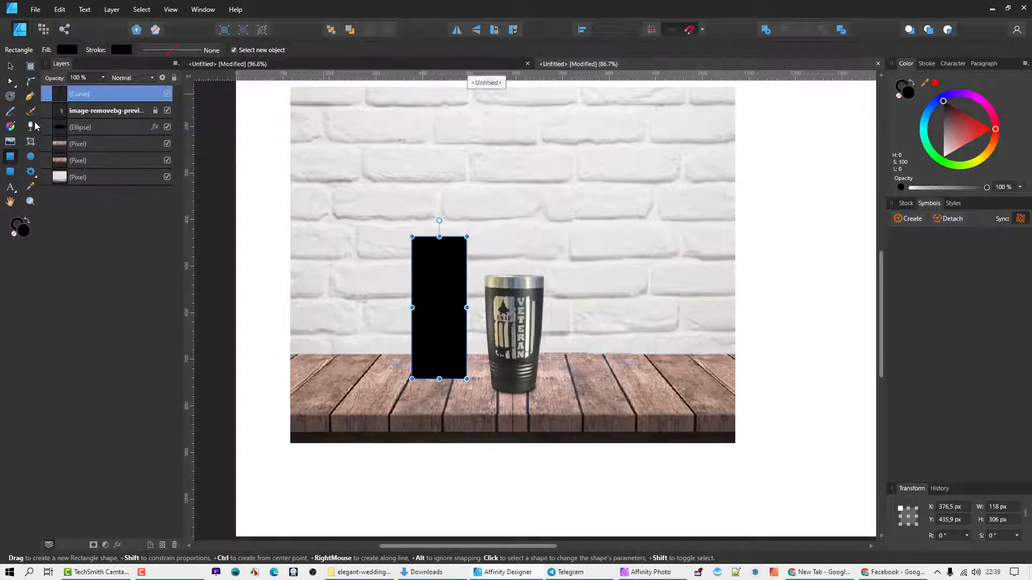
- Move the black shape's two top corner nodes outward so it tapers like the tumbler, about 152 px wide at the top
{"action": "left_click", "coordinate": [15, 85]}
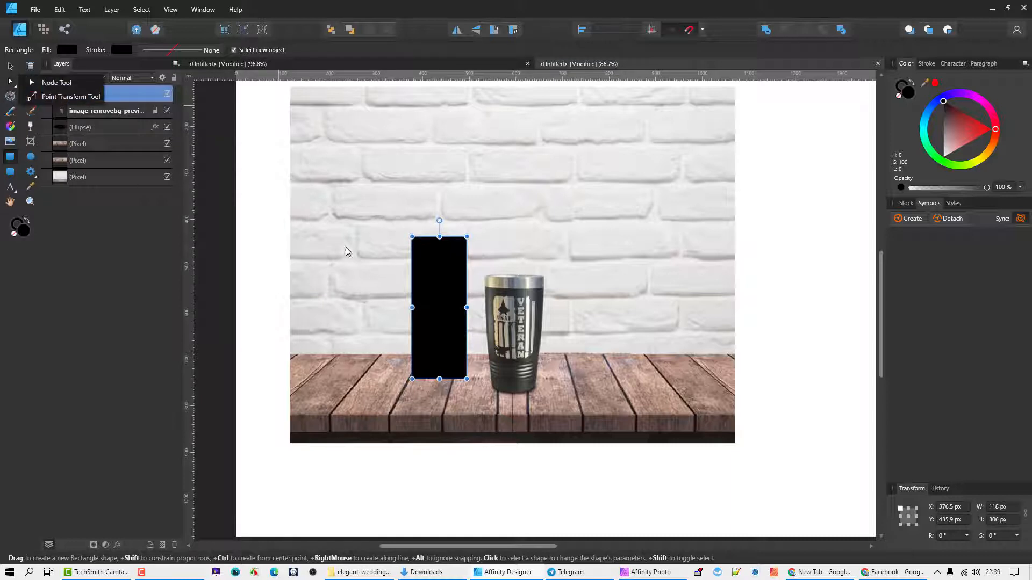
{"action": "left_click", "coordinate": [432, 260]}
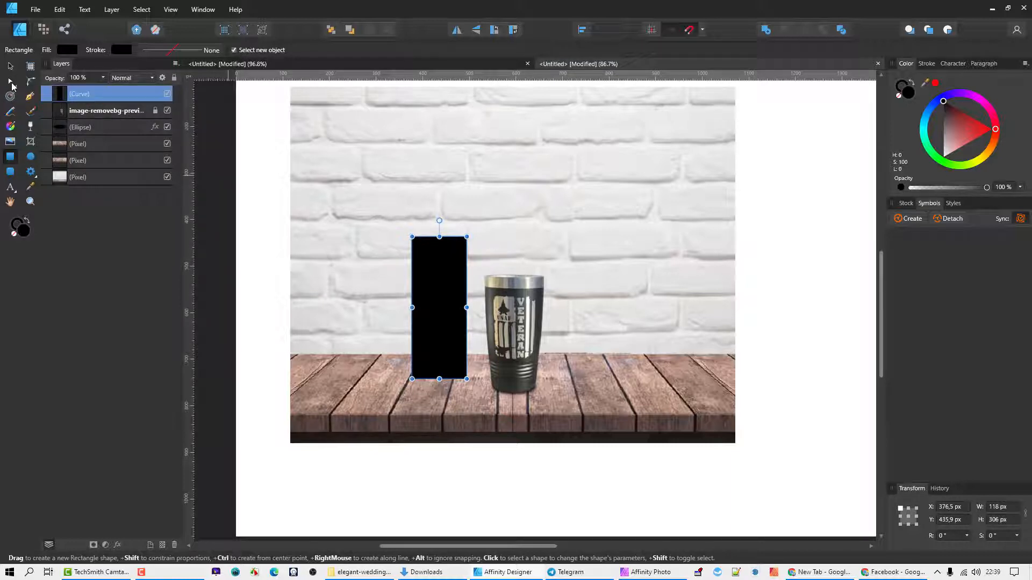
{"action": "left_click", "coordinate": [10, 80]}
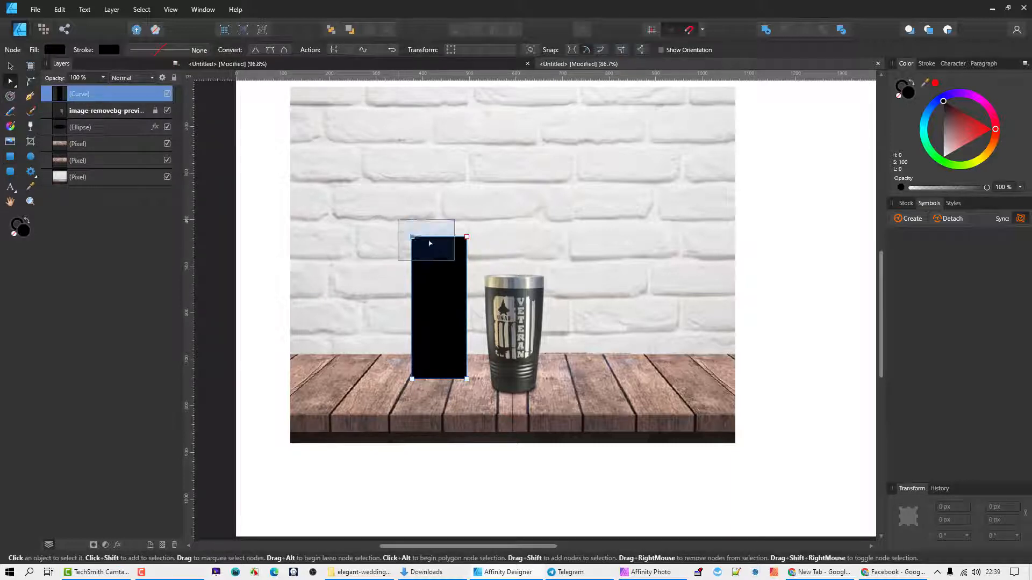
{"action": "left_click", "coordinate": [411, 237]}
{"action": "left_click_drag", "start_coordinate": [412, 237], "coordinate": [473, 241]}
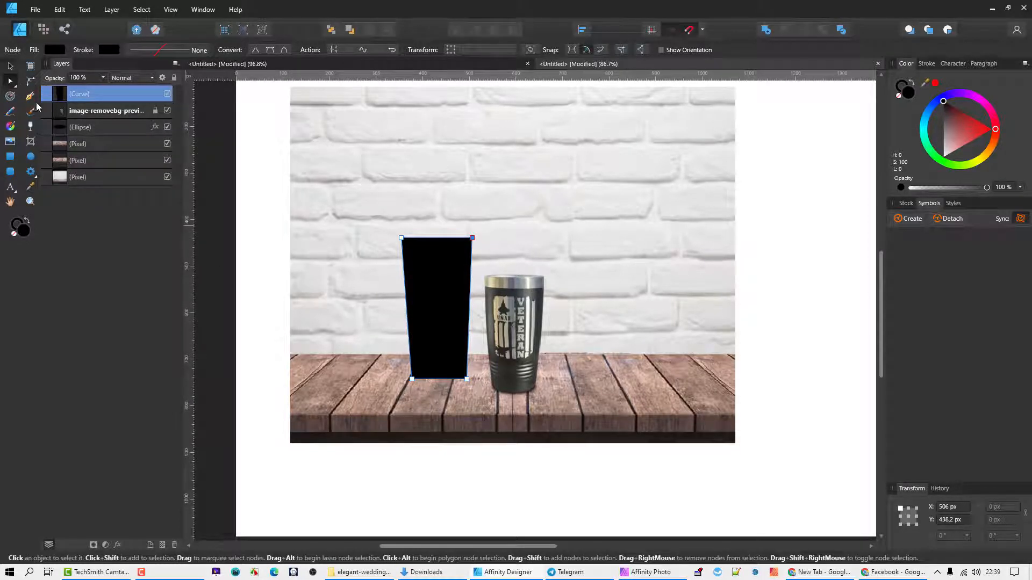
- Move the tapered black shape over the tumbler and narrow it to about 122 px wide
{"action": "left_click", "coordinate": [9, 66]}
{"action": "left_click_drag", "start_coordinate": [444, 275], "coordinate": [510, 311]}
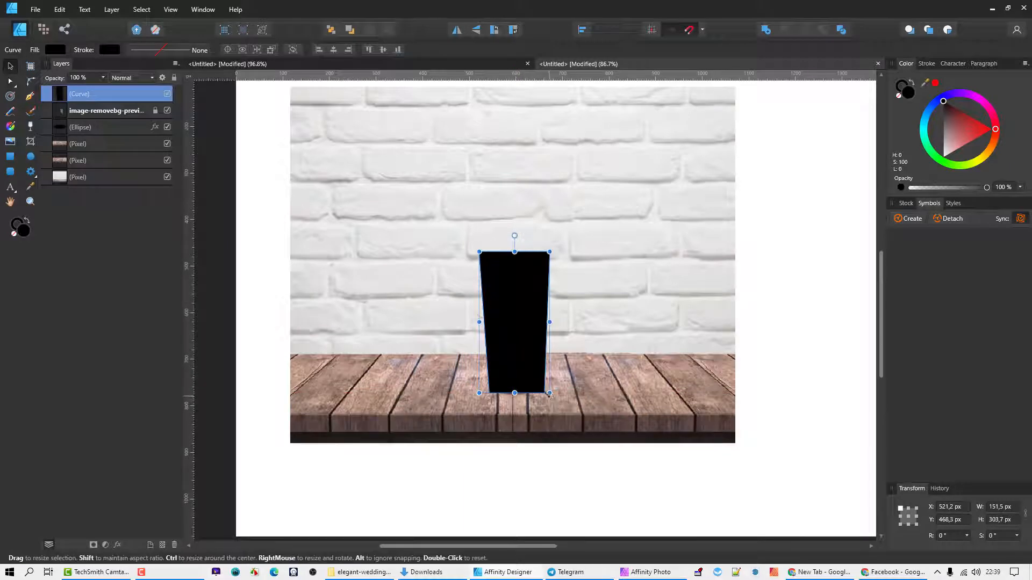
{"action": "left_click_drag", "start_coordinate": [549, 322], "coordinate": [493, 303]}
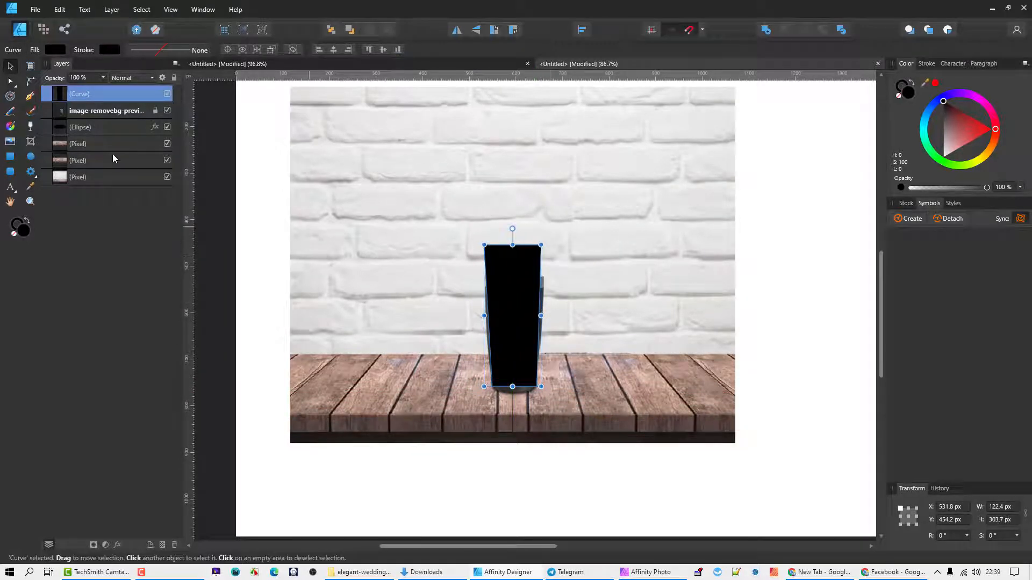
- Move the black shape's top corner nodes down and outward, making it about 150 px wide and 284 px tall
{"action": "left_click", "coordinate": [10, 82]}
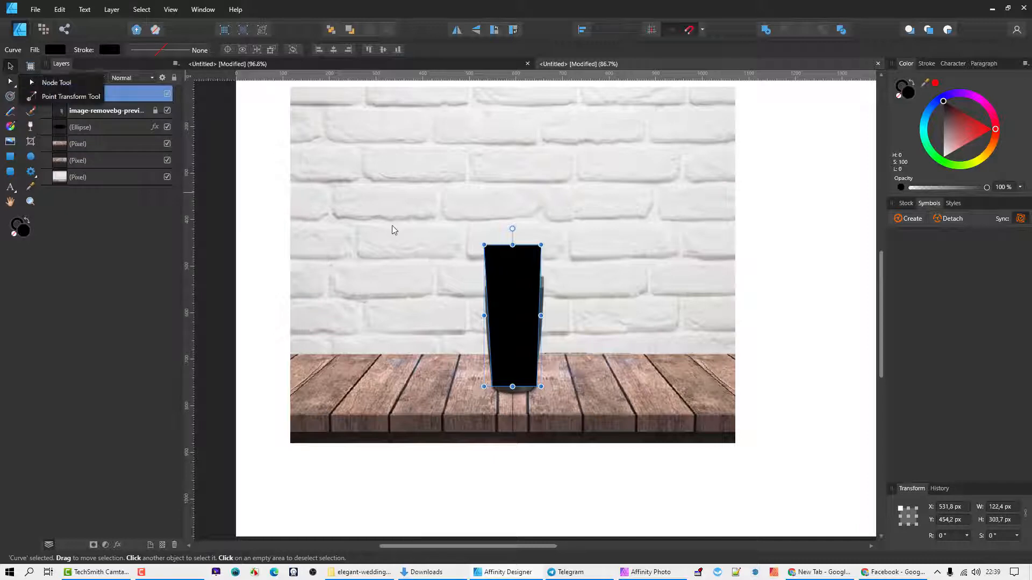
{"action": "left_click", "coordinate": [517, 294]}
{"action": "left_click", "coordinate": [598, 260]}
{"action": "left_click", "coordinate": [516, 261]}
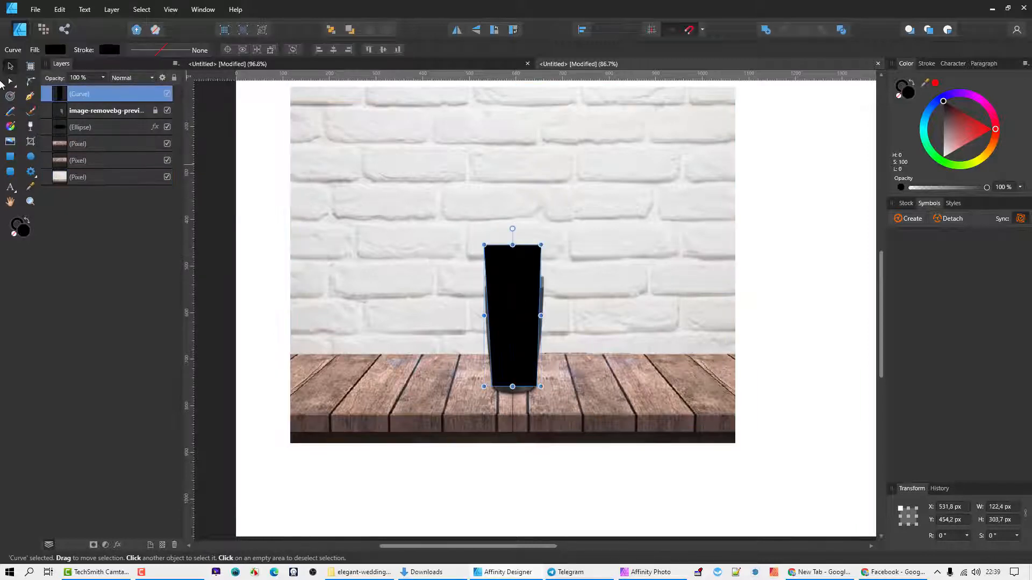
{"action": "left_click", "coordinate": [10, 82]}
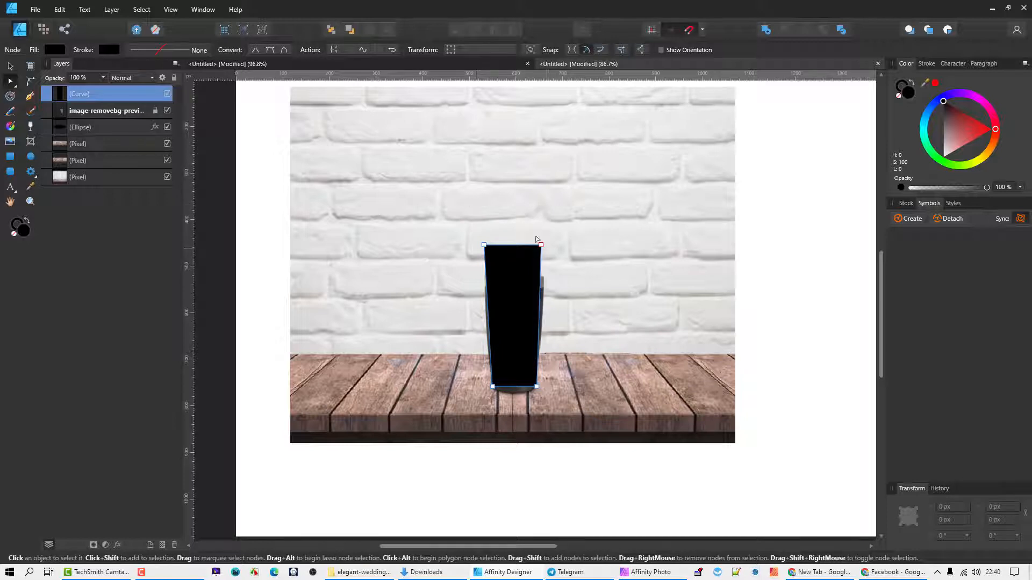
{"action": "left_click_drag", "start_coordinate": [536, 236], "coordinate": [567, 267]}
{"action": "left_click_drag", "start_coordinate": [451, 230], "coordinate": [592, 272]}
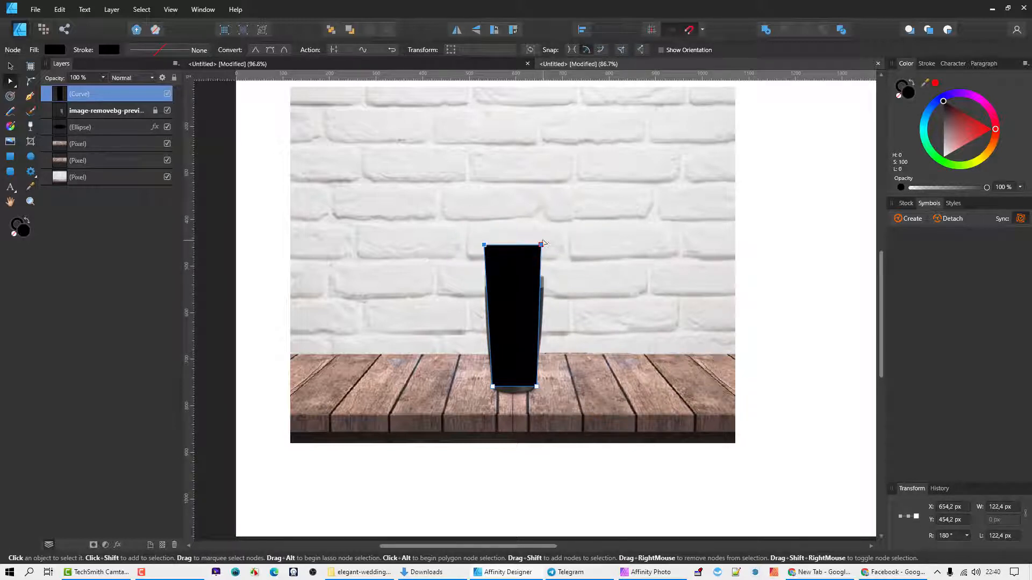
{"action": "mouse_move", "coordinate": [541, 245]}
{"action": "left_mouse_down"}
{"action": "mouse_move", "coordinate": [541, 255]}
{"action": "mouse_move", "coordinate": [557, 252]}
{"action": "mouse_move", "coordinate": [543, 252]}
{"action": "left_mouse_up"}
{"action": "left_click", "coordinate": [542, 235]}
{"action": "left_click", "coordinate": [539, 261]}
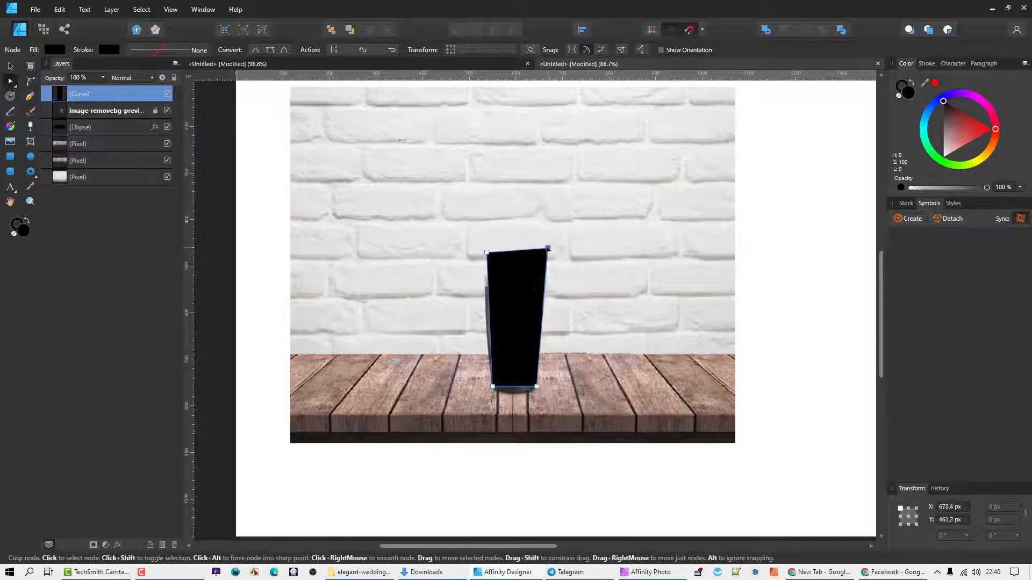
{"action": "left_click_drag", "start_coordinate": [543, 252], "coordinate": [480, 256]}
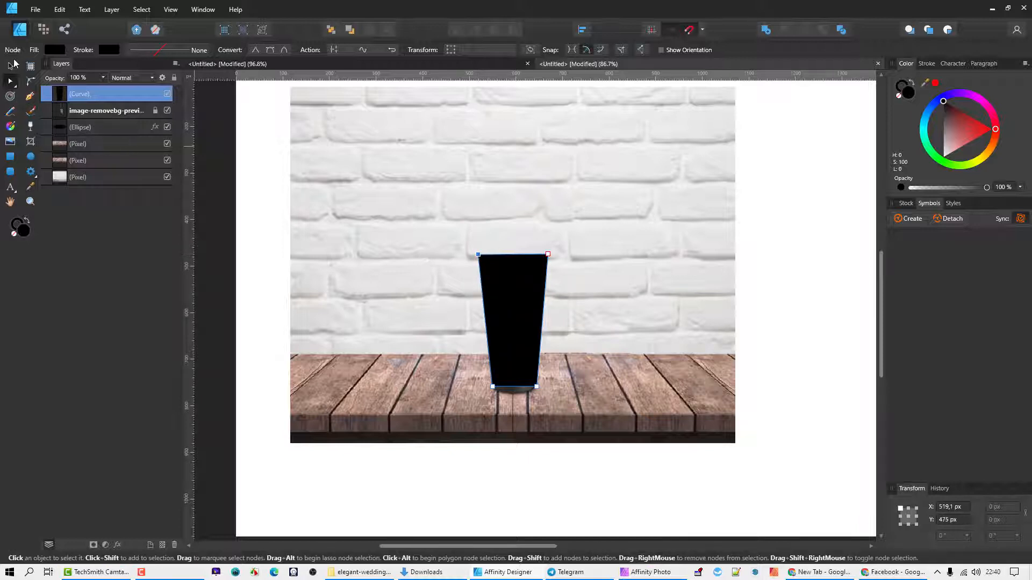
- Place the black shape behind the tumbler in the layer order and shear its top to the left by about 46°
{"action": "left_click", "coordinate": [10, 65]}
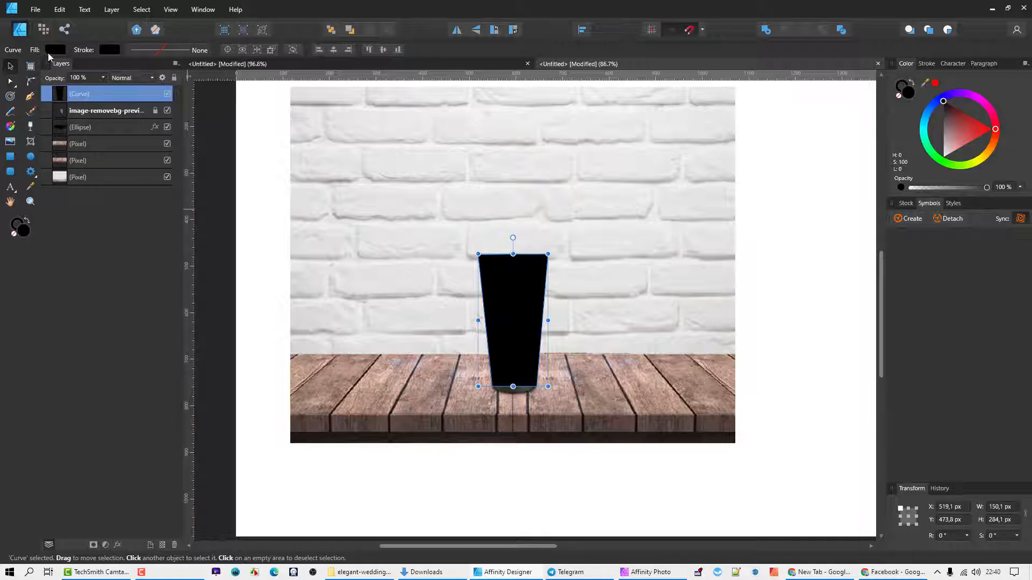
{"action": "left_click", "coordinate": [348, 30]}
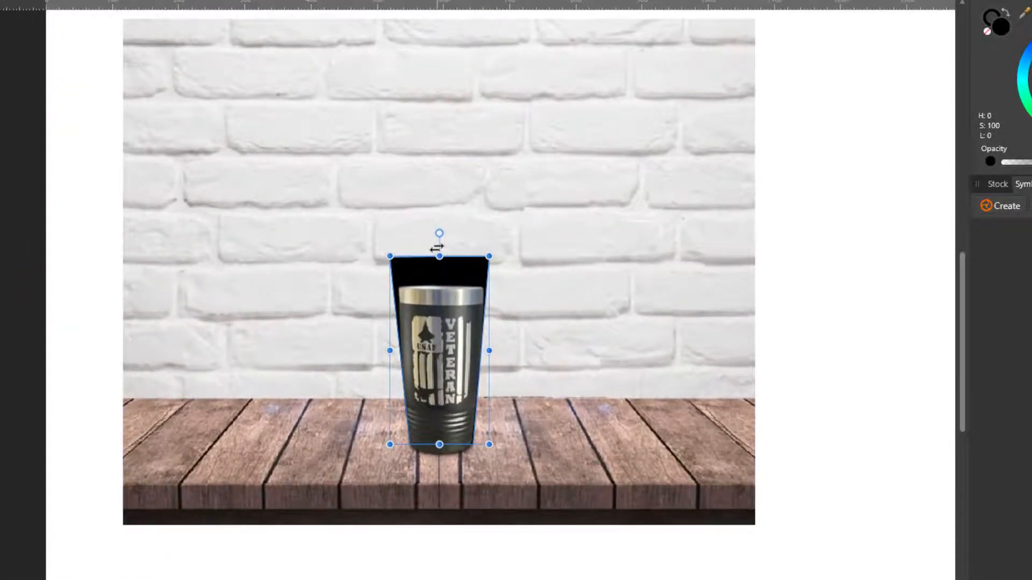
{"action": "left_click_drag", "start_coordinate": [436, 248], "coordinate": [223, 276]}
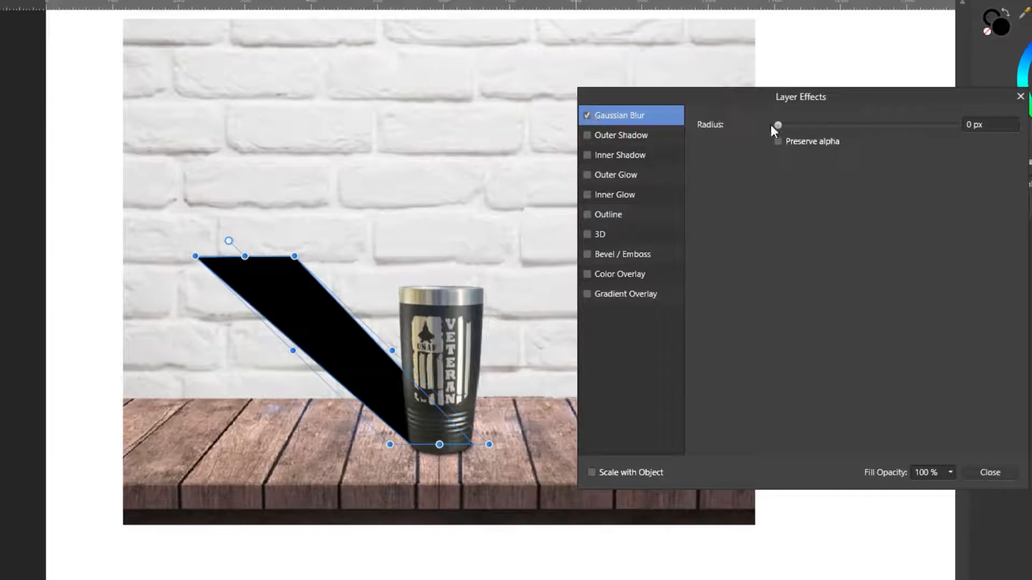
- Apply a Gaussian Blur with a radius of about 9.1 px to the sheared shape and lower its layer opacity to 39%
{"action": "left_click_drag", "start_coordinate": [779, 124], "coordinate": [852, 125]}
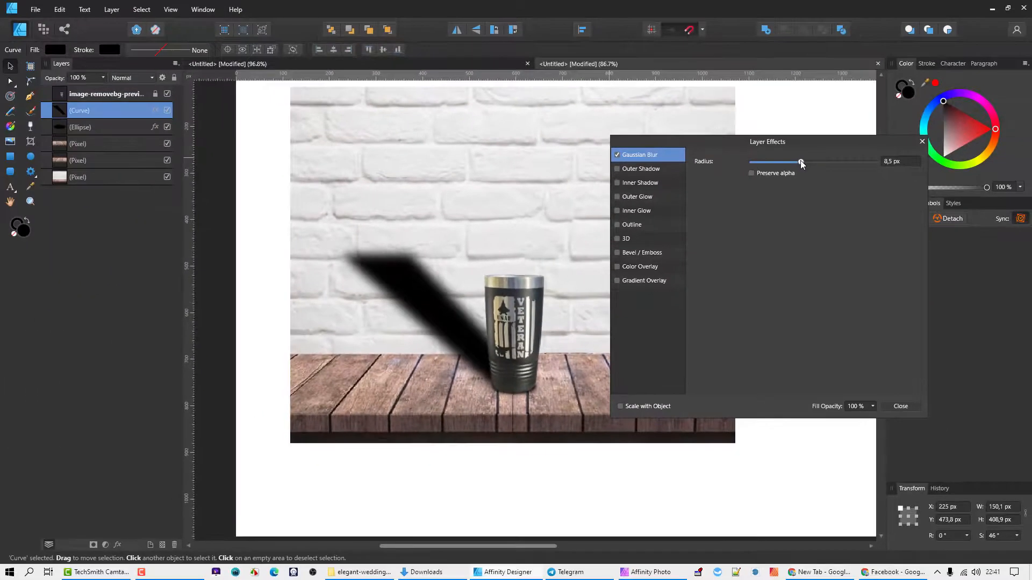
{"action": "left_click_drag", "start_coordinate": [801, 160], "coordinate": [801, 159]}
{"action": "left_click", "coordinate": [91, 78]}
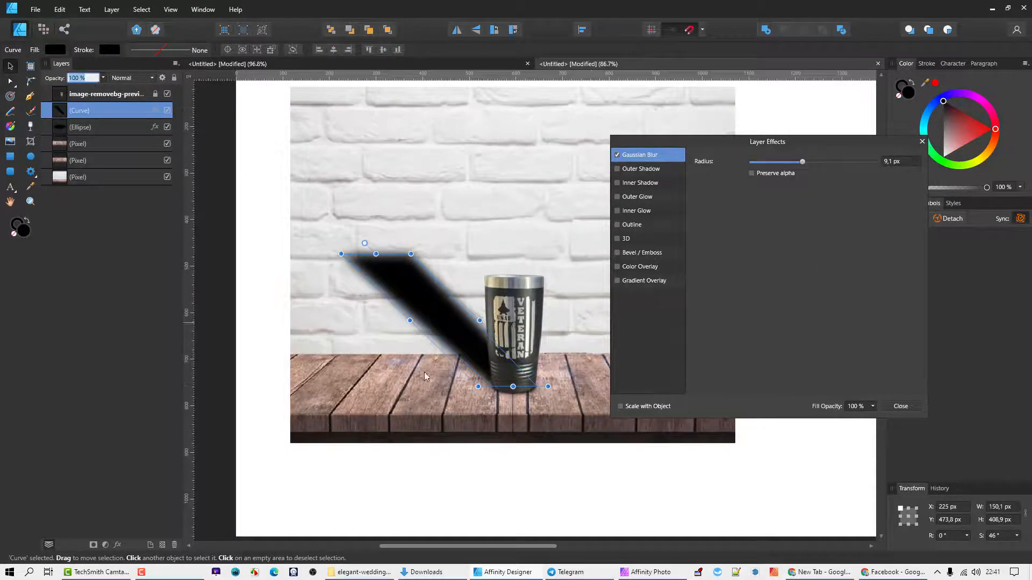
{"action": "left_click", "coordinate": [103, 78]}
{"action": "left_click_drag", "start_coordinate": [102, 93], "coordinate": [60, 100]}
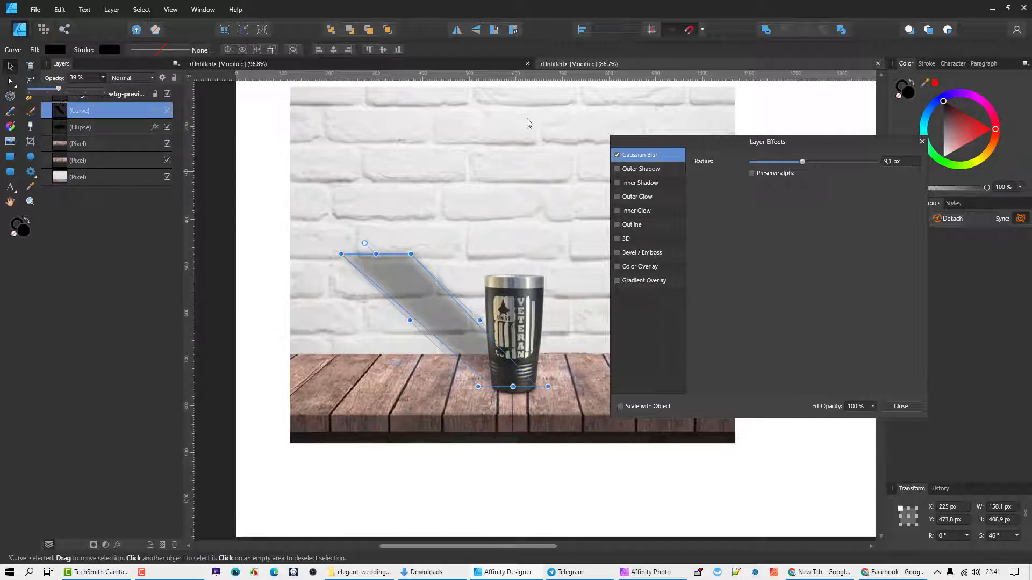
- Reduce the cast shadow's Gaussian Blur radius to 4 px and close the layer effects
{"action": "left_click", "coordinate": [801, 163]}
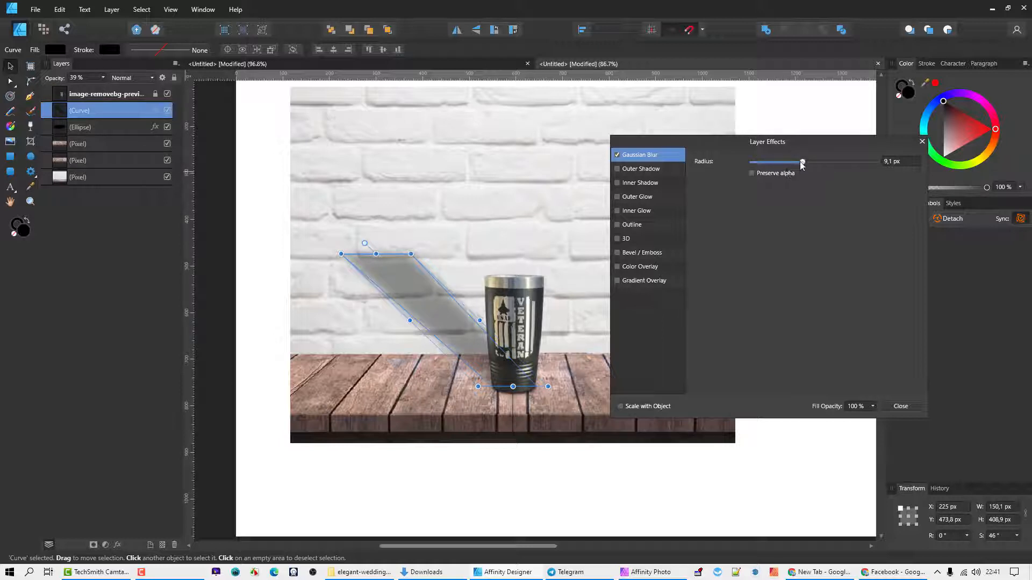
{"action": "left_click_drag", "start_coordinate": [801, 162], "coordinate": [788, 165]}
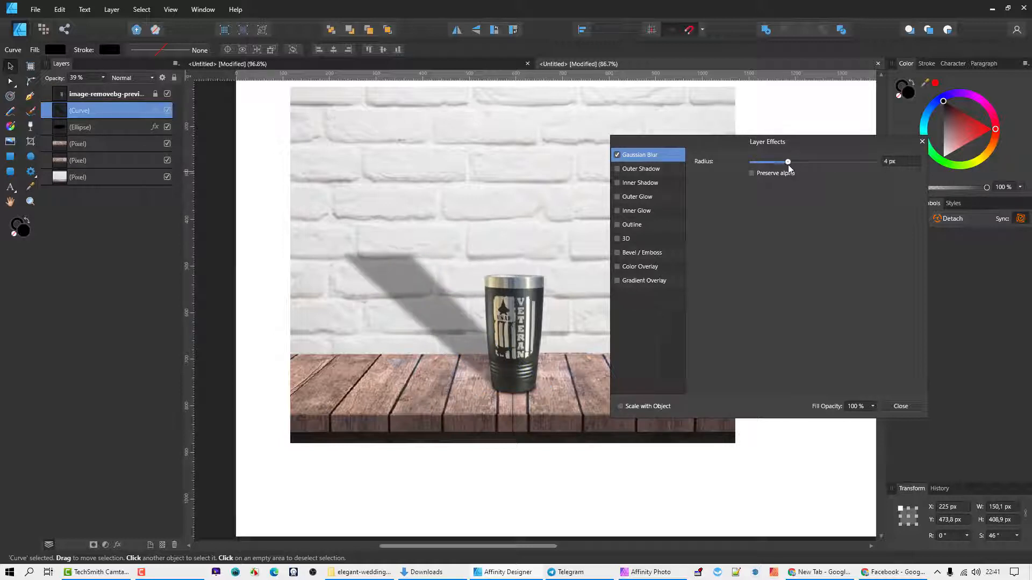
{"action": "left_click", "coordinate": [904, 408]}
{"action": "left_click", "coordinate": [418, 299]}
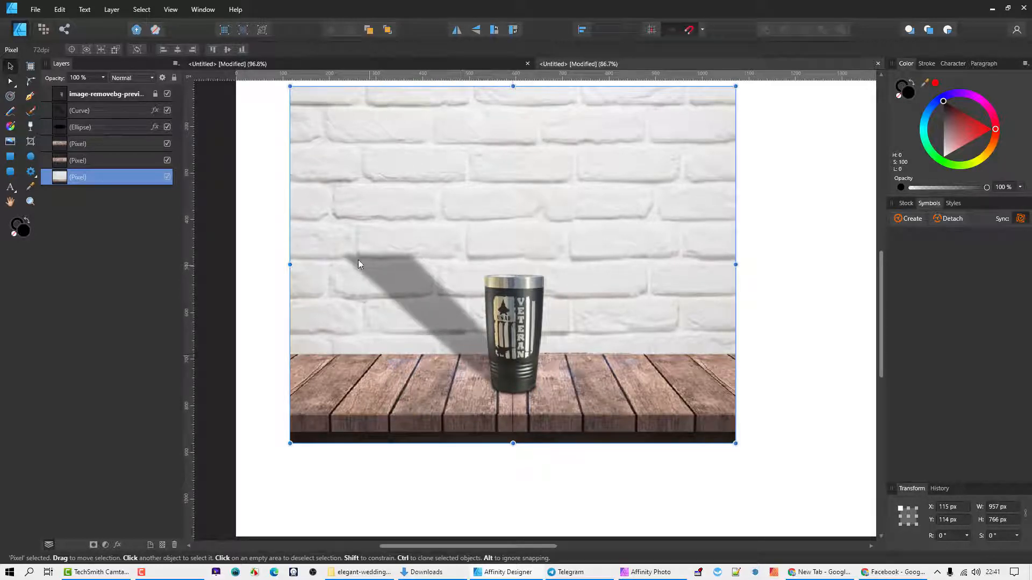
- Add one node on each long edge of the cast shadow, just above the table's back edge
{"action": "left_click", "coordinate": [388, 289]}
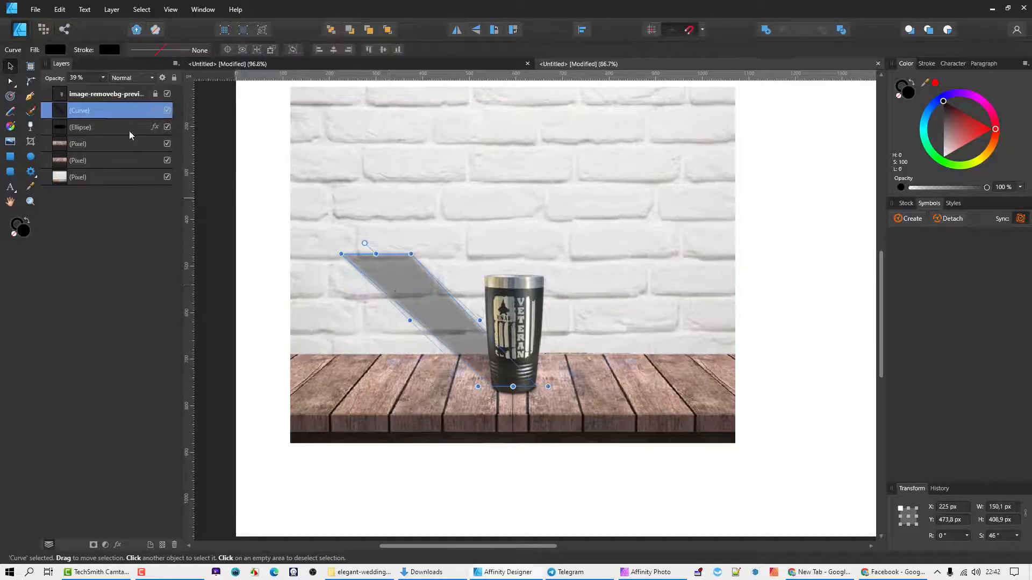
{"action": "key", "text": "a"}
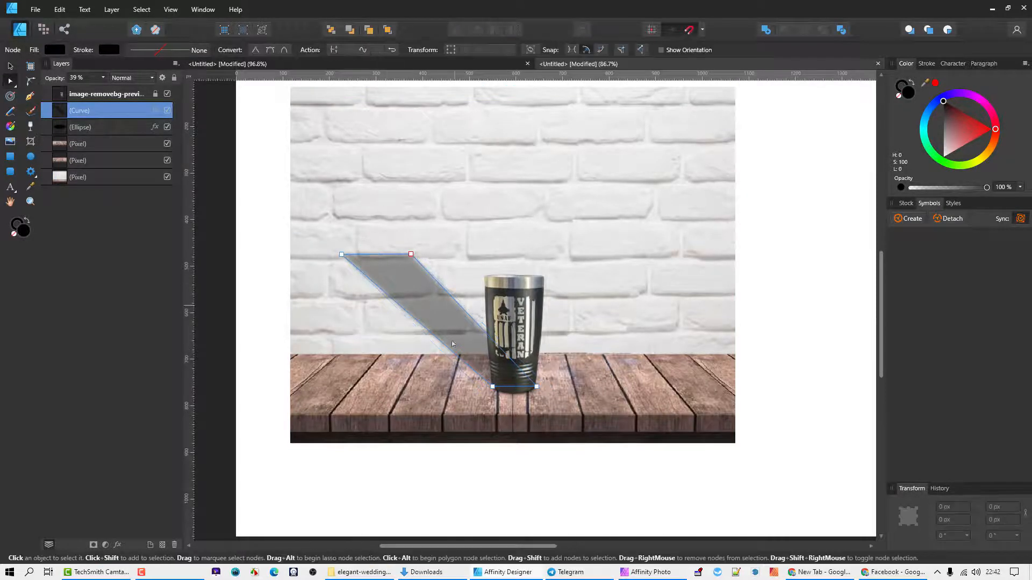
{"action": "left_click", "coordinate": [443, 343]}
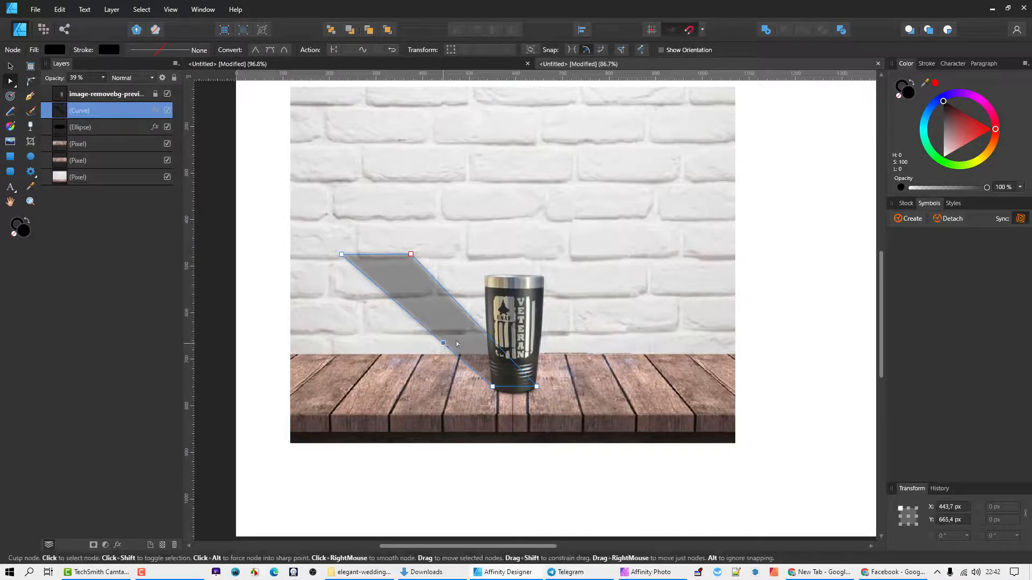
{"action": "left_click", "coordinate": [486, 334]}
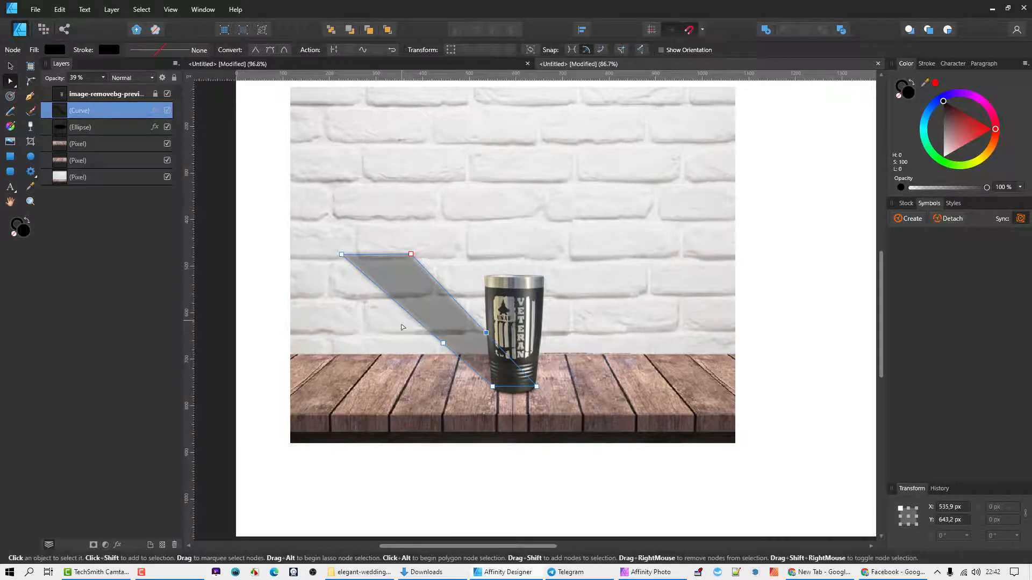
{"action": "left_click_drag", "start_coordinate": [394, 318], "coordinate": [487, 339]}
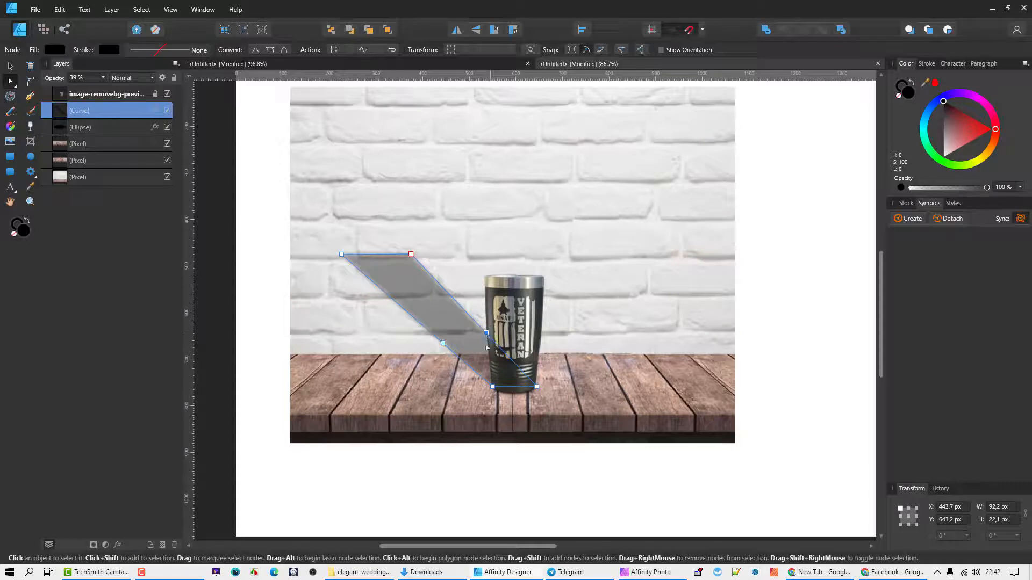
{"action": "left_click", "coordinate": [486, 334]}
{"action": "left_click_drag", "start_coordinate": [382, 290], "coordinate": [501, 351]}
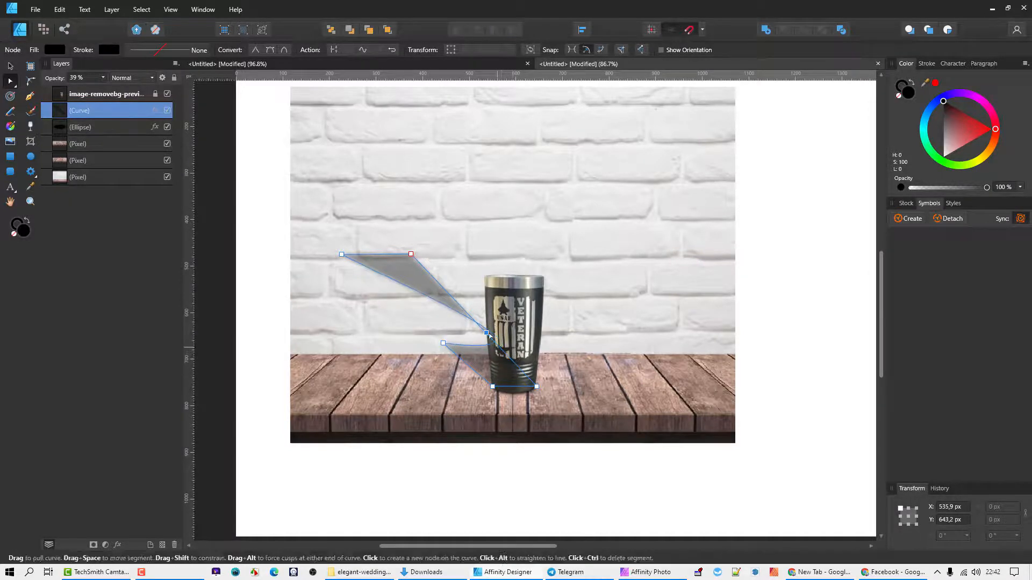
{"action": "key", "text": "ctrl+z"}
- Move the two added nodes down to the table's back edge so the shadow bends where table meets wall, and deselect the shadow
{"action": "left_click_drag", "start_coordinate": [400, 333], "coordinate": [483, 350]}
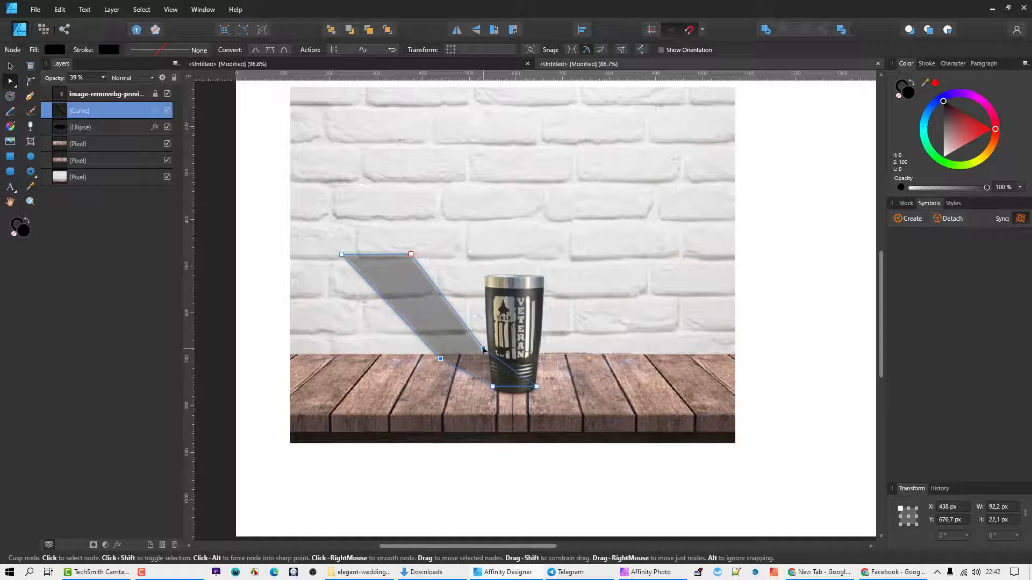
{"action": "left_click_drag", "start_coordinate": [483, 349], "coordinate": [430, 355]}
{"action": "left_click", "coordinate": [604, 398]}
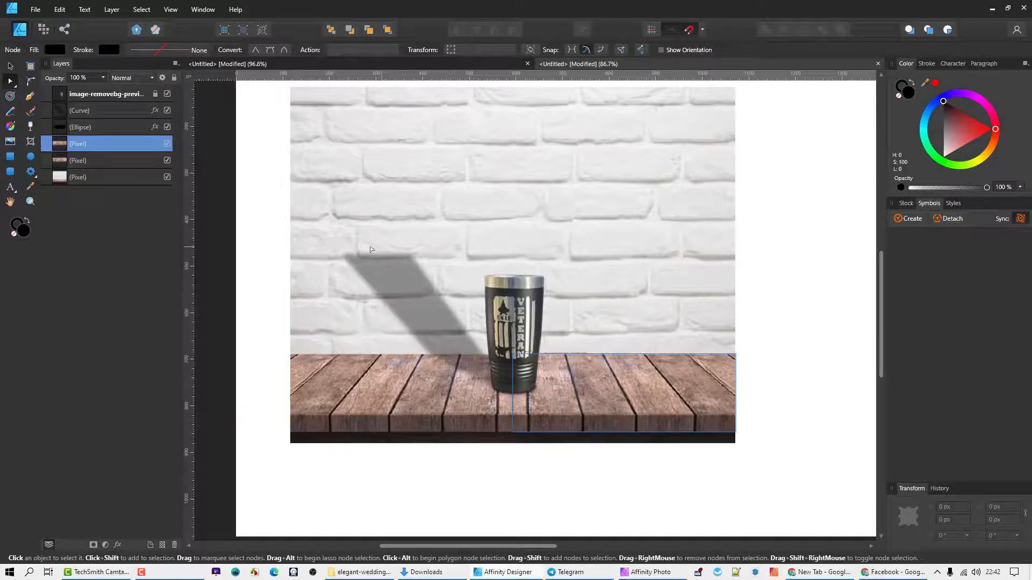
- Lower the cast shadow's layer opacity to 25% and deselect the shadow
{"action": "left_click", "coordinate": [102, 110]}
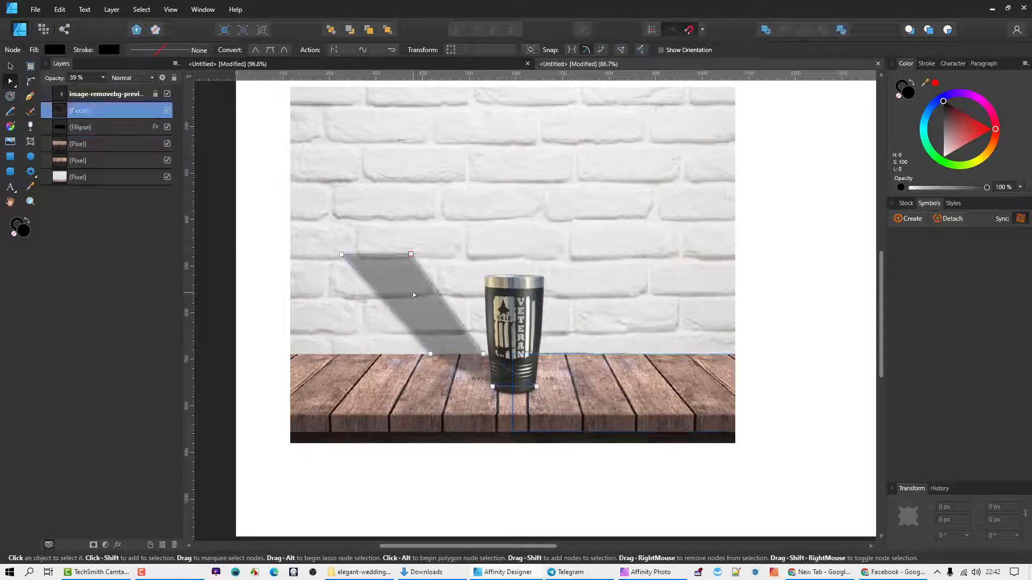
{"action": "left_click", "coordinate": [103, 77]}
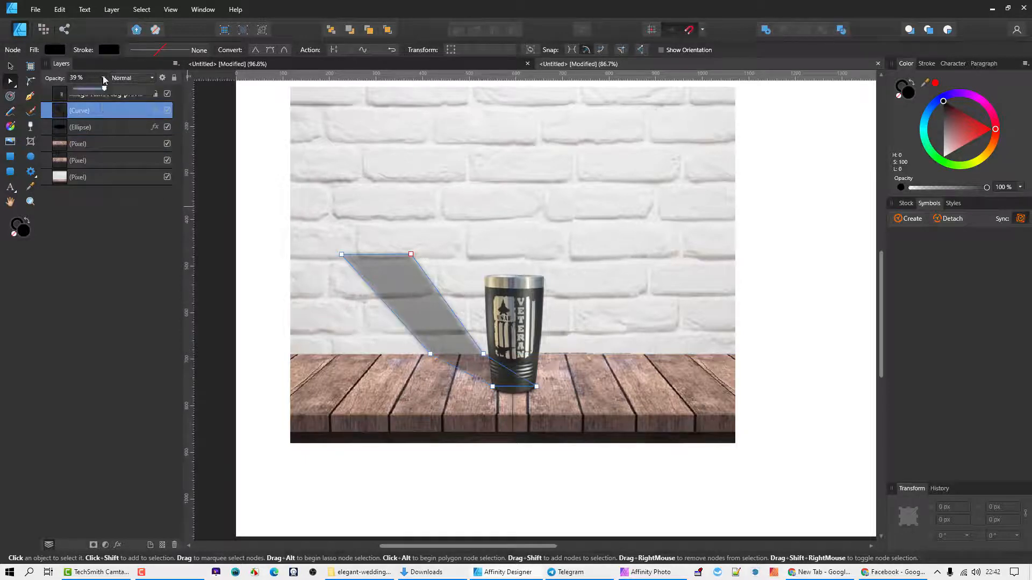
{"action": "mouse_move", "coordinate": [102, 88]}
{"action": "left_mouse_down"}
{"action": "mouse_move", "coordinate": [86, 89]}
{"action": "mouse_move", "coordinate": [95, 102]}
{"action": "left_mouse_up"}
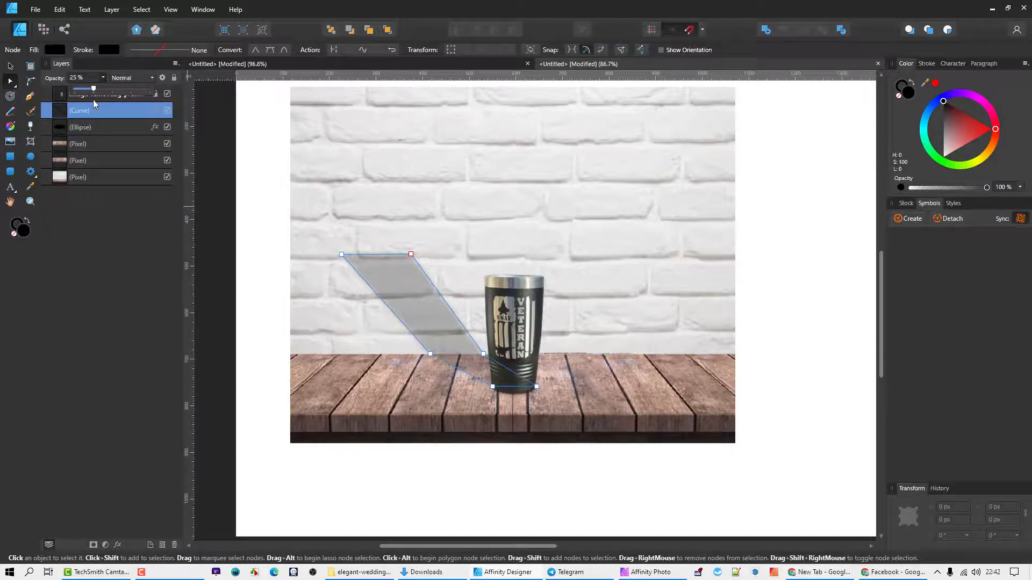
{"action": "left_click", "coordinate": [449, 162]}
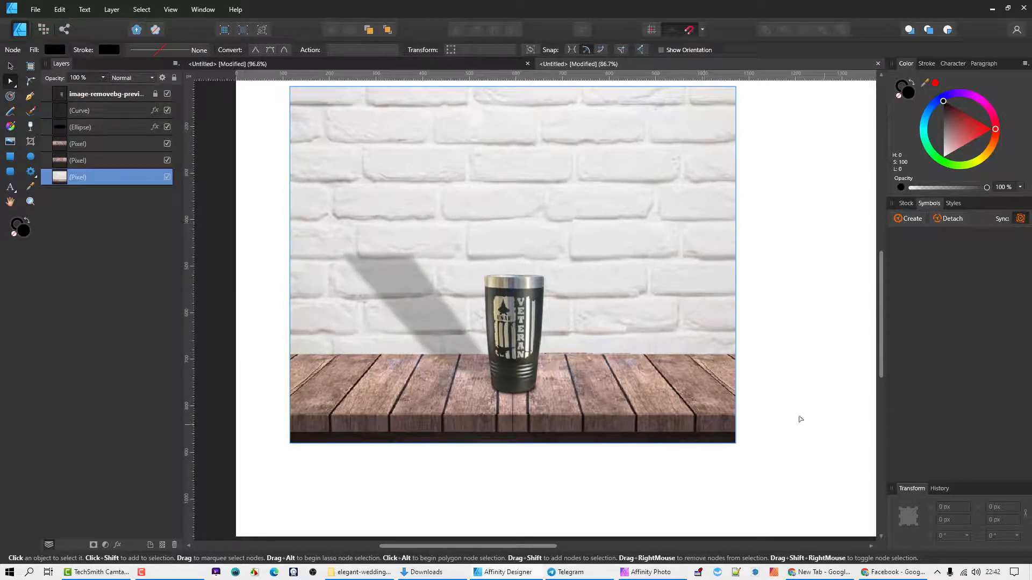
- Move the cast shadow's two upper nodes down and closer to the tumbler to shorten the shadow on the wall, and deselect it
{"action": "left_click", "coordinate": [425, 311]}
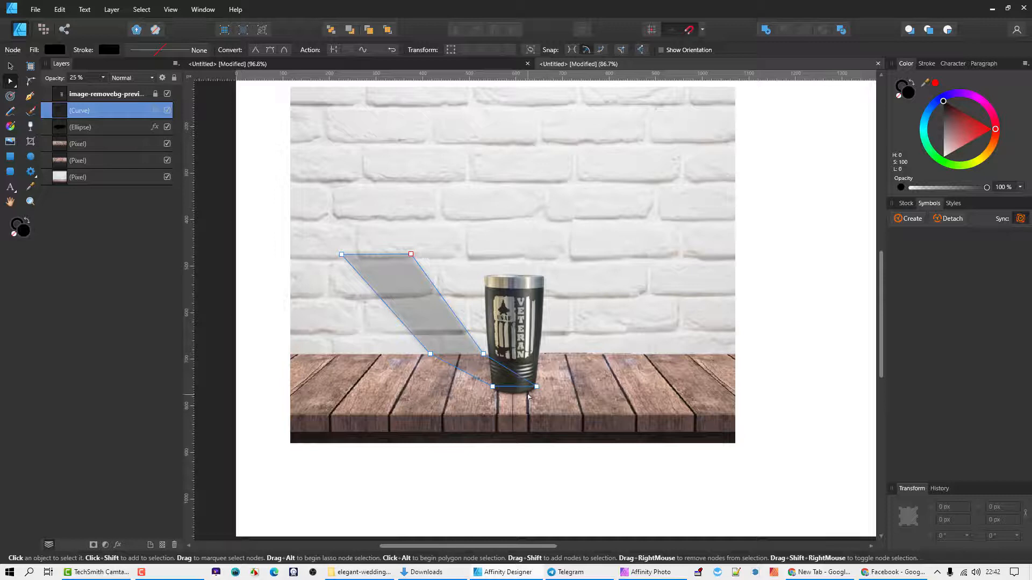
{"action": "left_click", "coordinate": [381, 257]}
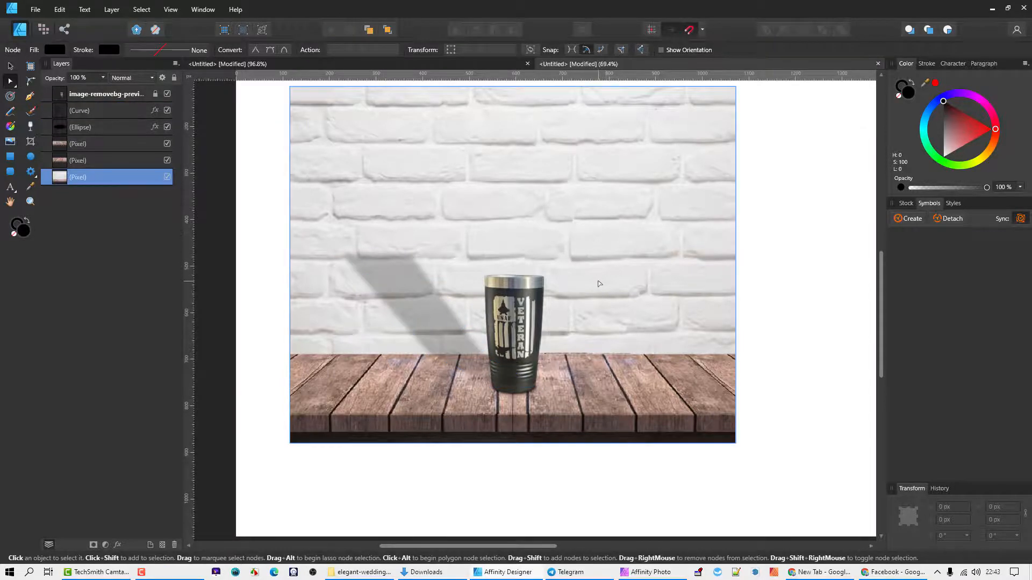
{"action": "scroll", "coordinate": [599, 280], "scroll_direction": "down", "scroll_amount": 2}
{"action": "left_click", "coordinate": [481, 295]}
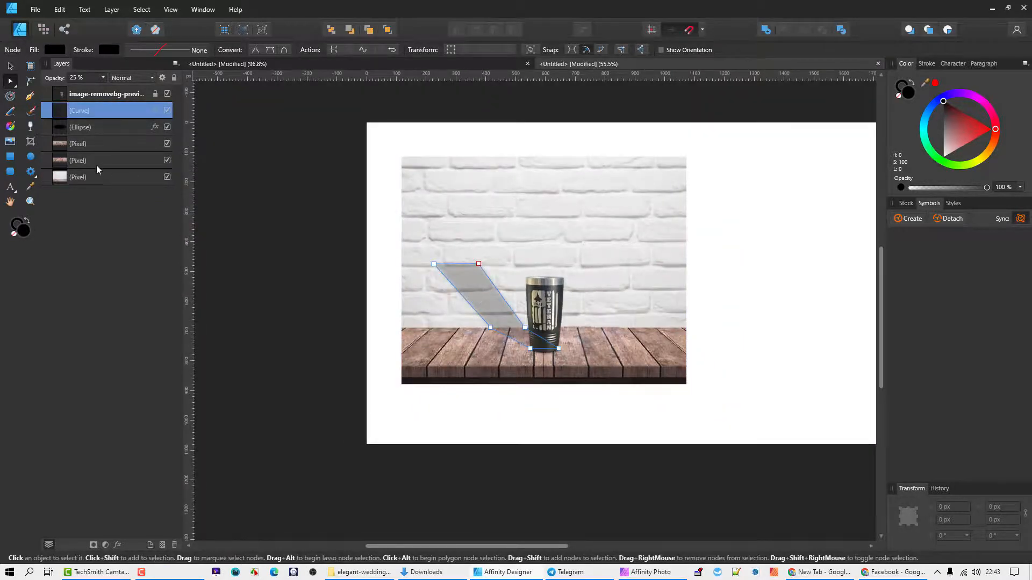
{"action": "left_click_drag", "start_coordinate": [398, 241], "coordinate": [503, 282]}
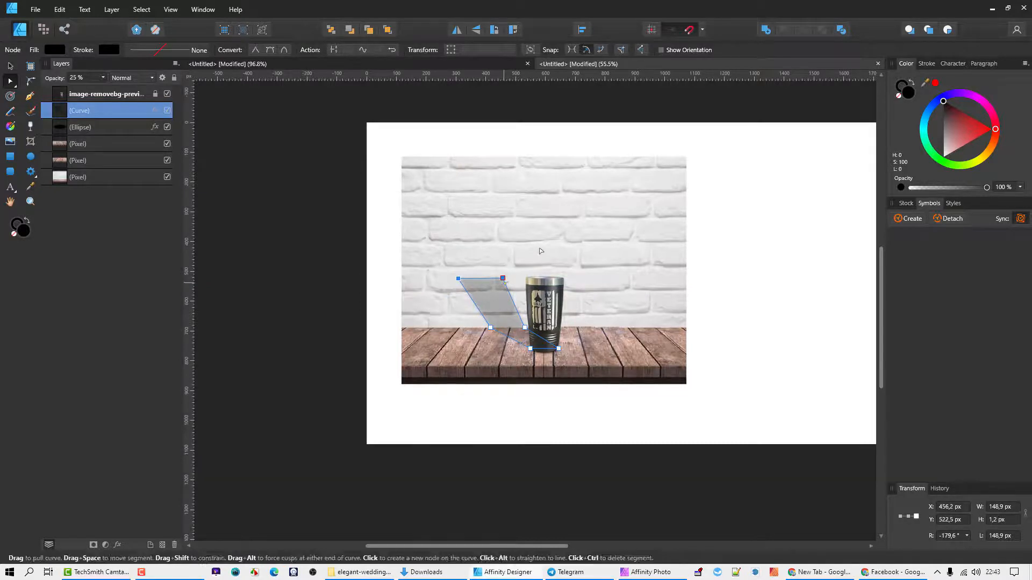
{"action": "left_click", "coordinate": [622, 382]}
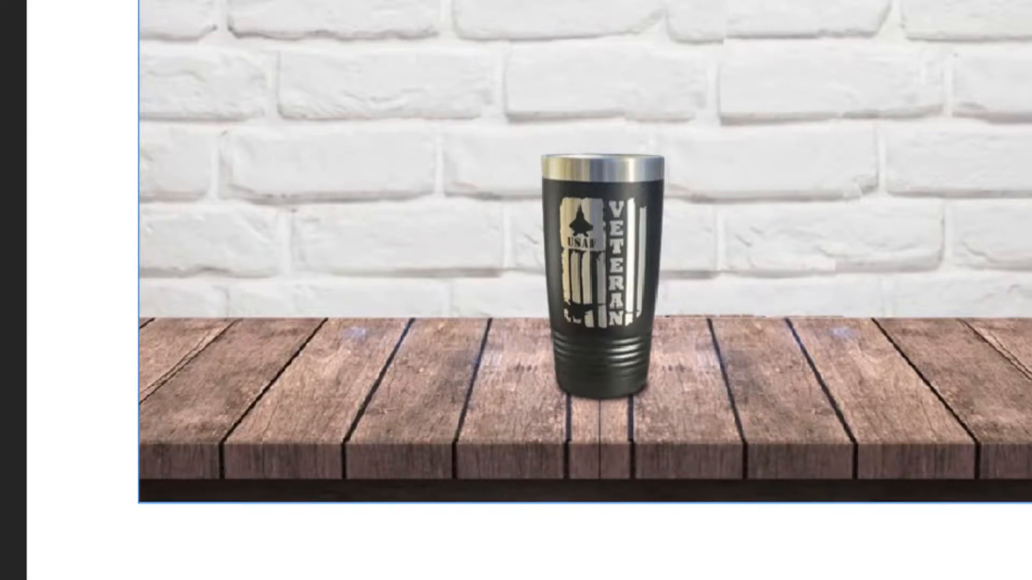
- Redo the undone cast shadow edits and review the tumbler with its shadow in the whole composition
{"action": "key", "text": "ctrl+shift+z"}
{"action": "scroll", "coordinate": [668, 308], "scroll_direction": "down", "scroll_amount": 3}
{"action": "scroll", "coordinate": [757, 285], "scroll_direction": "up", "scroll_amount": 1}
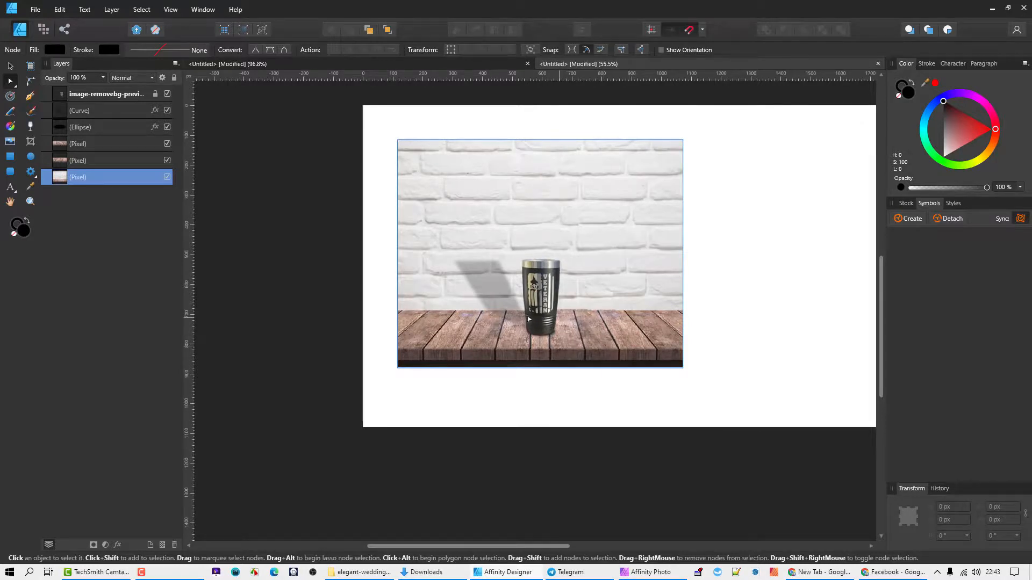
{"action": "scroll", "coordinate": [528, 318], "scroll_direction": "up", "scroll_amount": 2}
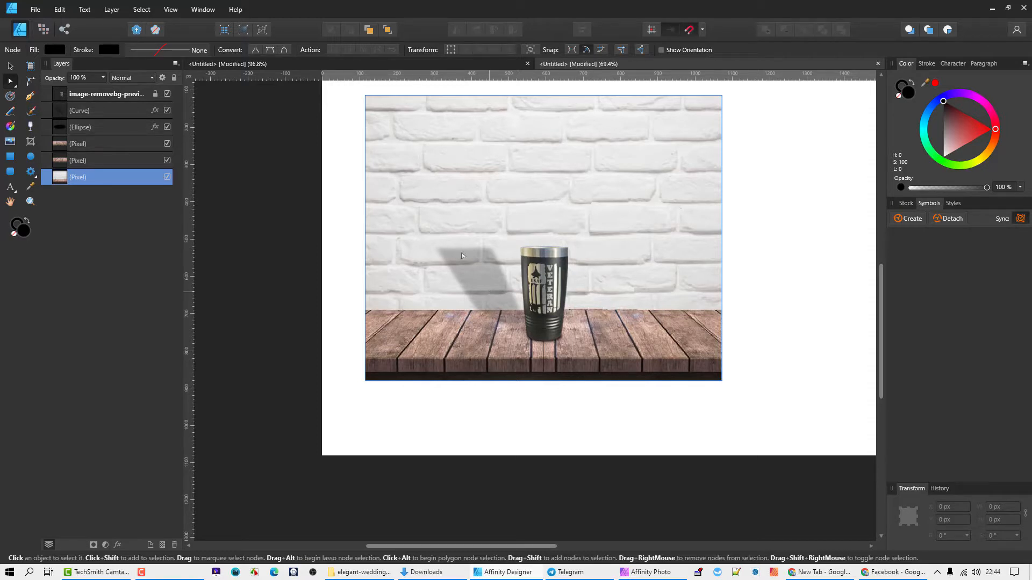
{"action": "left_click_drag", "start_coordinate": [579, 245], "coordinate": [502, 300]}
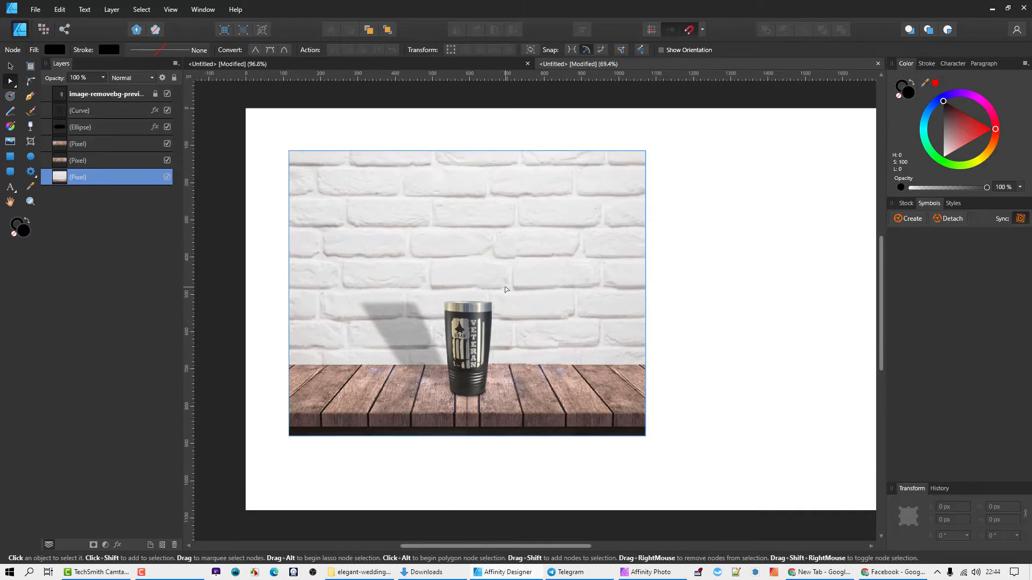